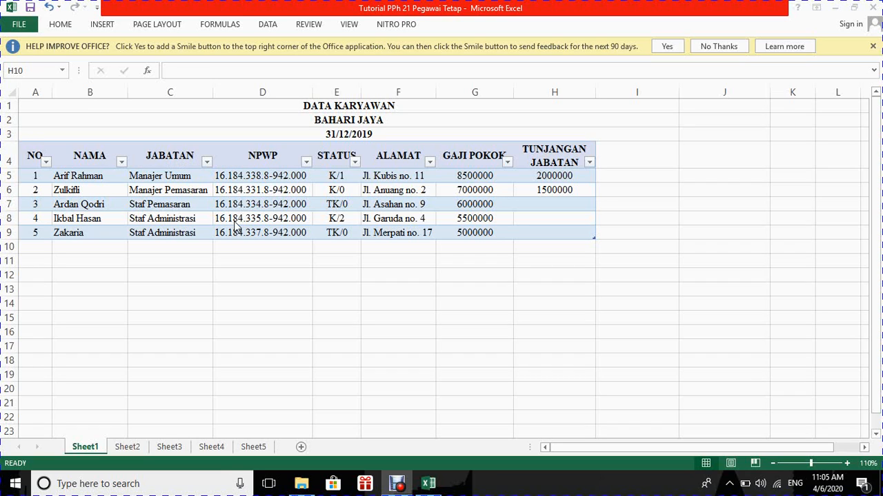
Step: Format the GAJI POKOK and TUNJANGAN JABATAN values (G5:H9) as Accounting with 0 decimal places and the Rp Indonesian symbol
{"action": "left_click", "coordinate": [477, 184]}
{"action": "left_click", "coordinate": [465, 178]}
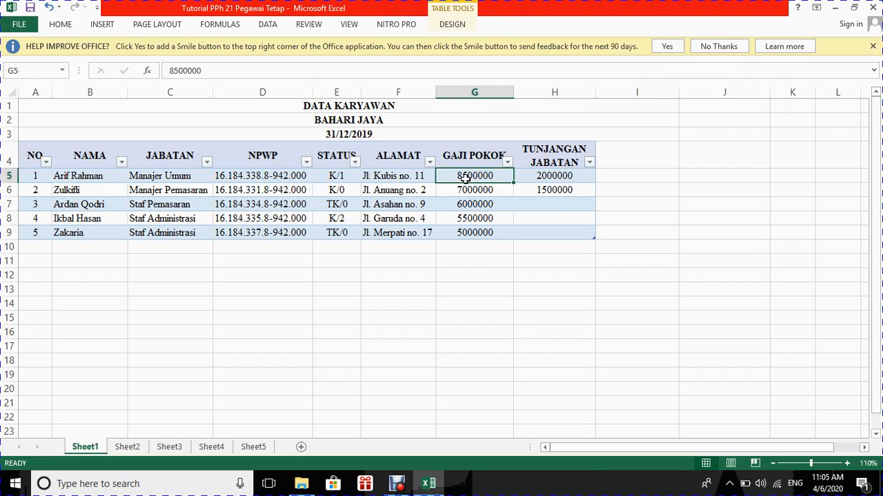
{"action": "left_click_drag", "start_coordinate": [465, 179], "coordinate": [559, 233]}
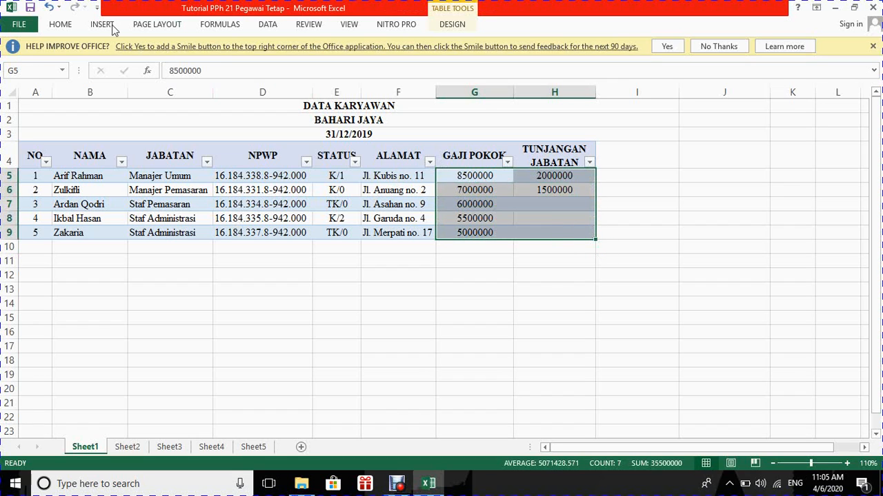
{"action": "left_click", "coordinate": [76, 26]}
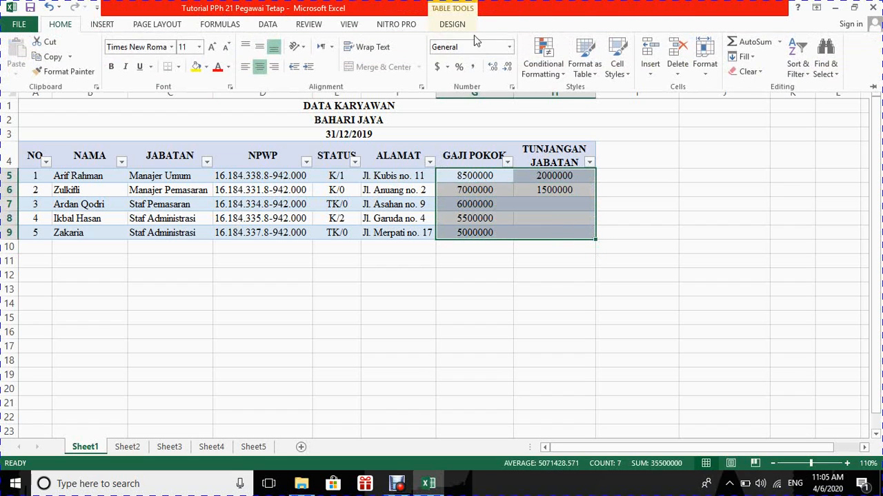
{"action": "left_click", "coordinate": [509, 47]}
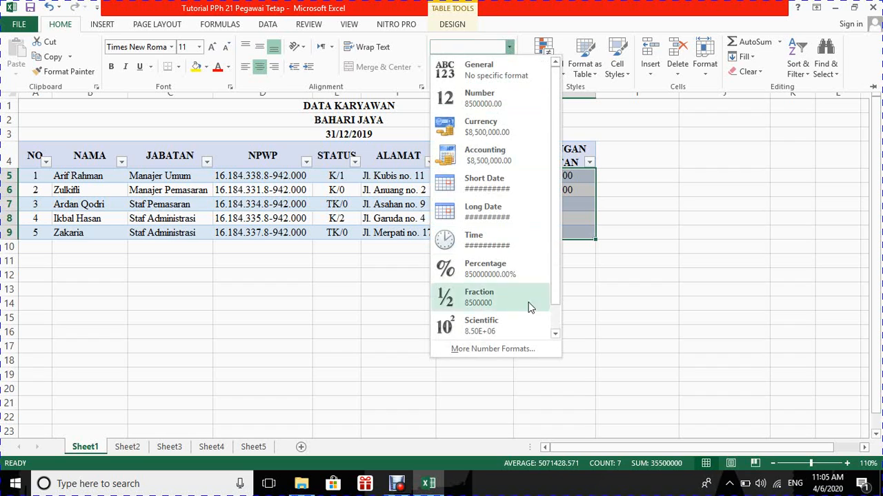
{"action": "left_click", "coordinate": [502, 350]}
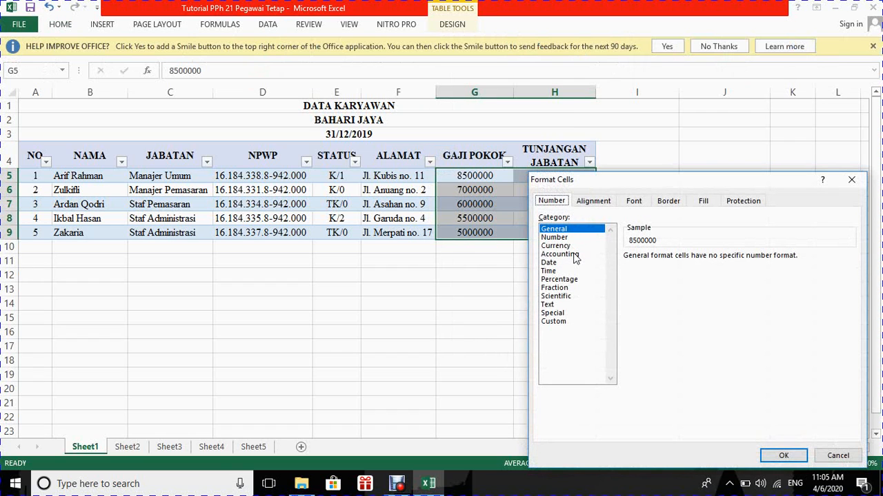
{"action": "left_click", "coordinate": [574, 254]}
{"action": "double_click", "coordinate": [711, 260]}
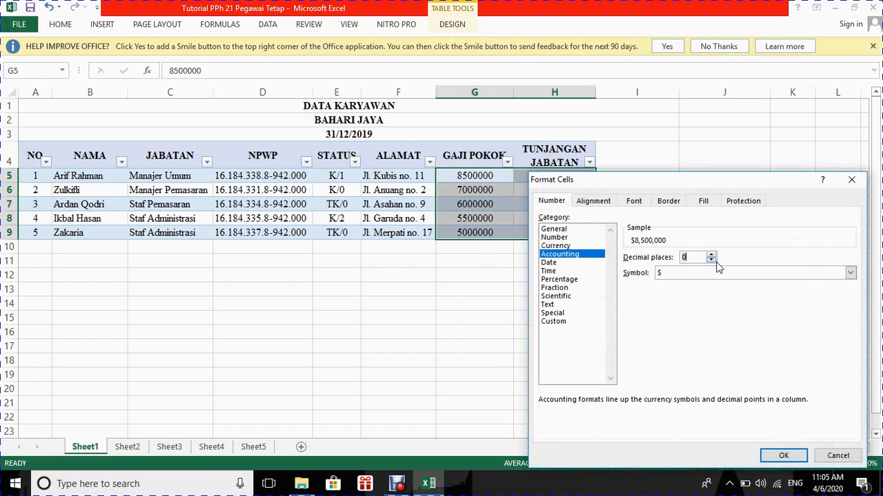
{"action": "left_click", "coordinate": [851, 272]}
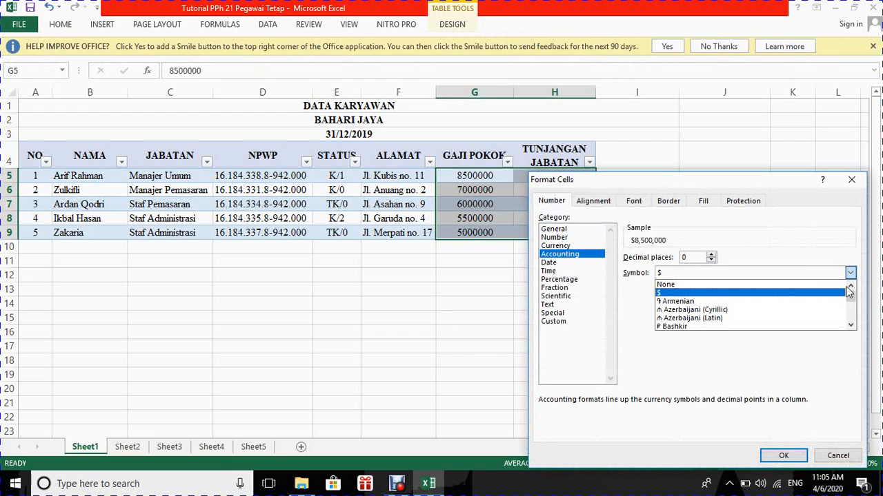
{"action": "left_click_drag", "start_coordinate": [855, 297], "coordinate": [854, 309]}
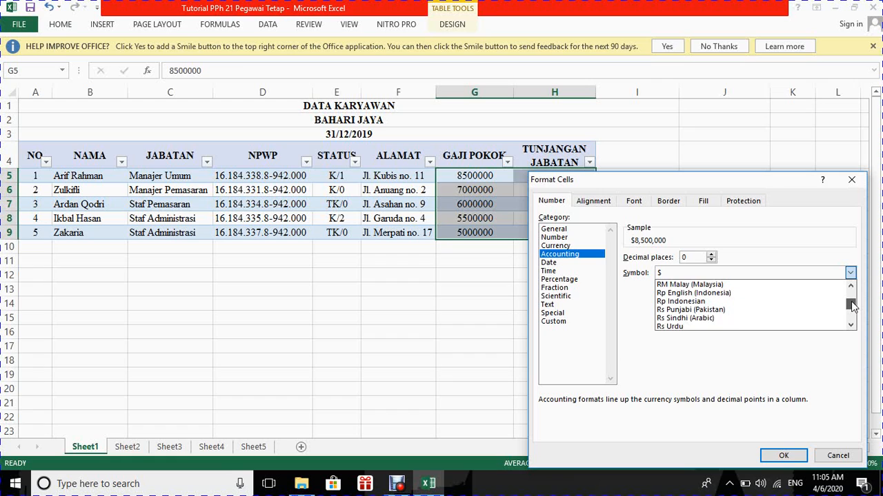
{"action": "left_click", "coordinate": [748, 308]}
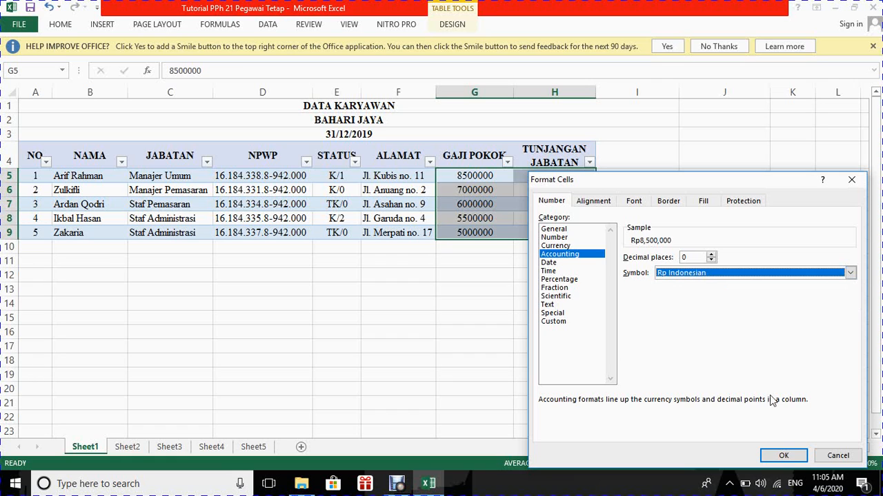
{"action": "left_click", "coordinate": [783, 456]}
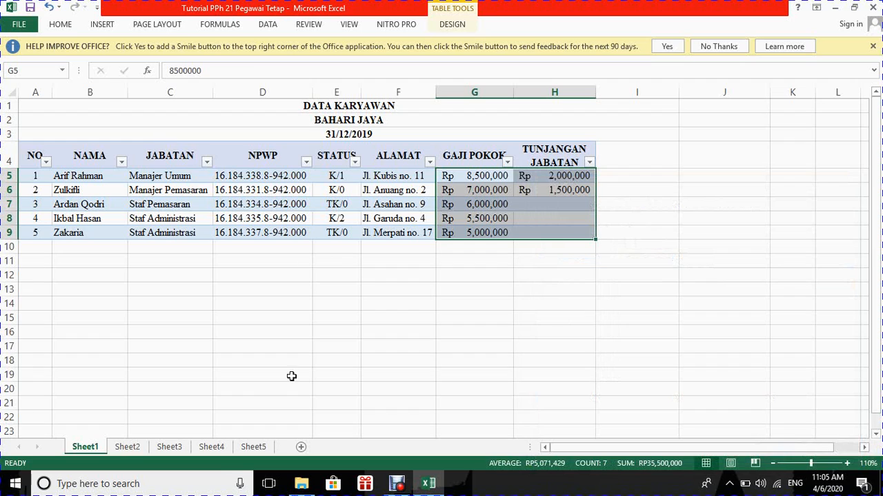
Step: Copy the employee rows A5:H9 from Sheet1 into the same range of the Sheet2 table
{"action": "left_click", "coordinate": [128, 447]}
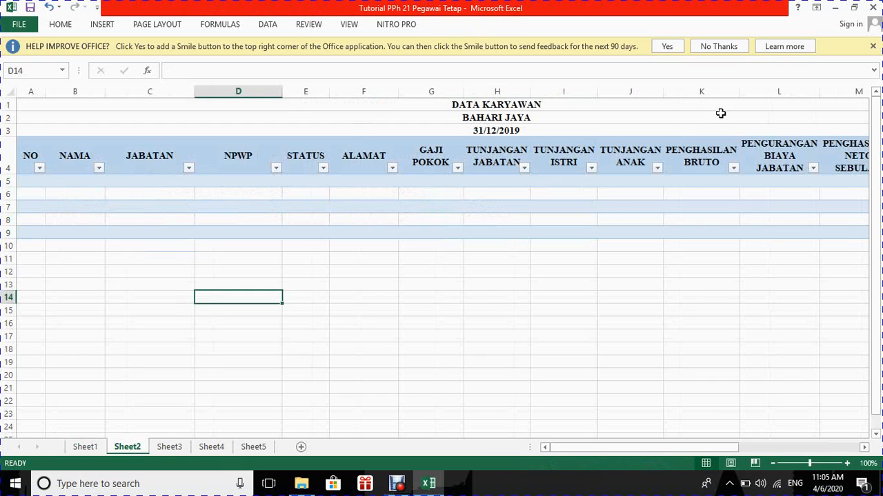
{"action": "left_click", "coordinate": [84, 448]}
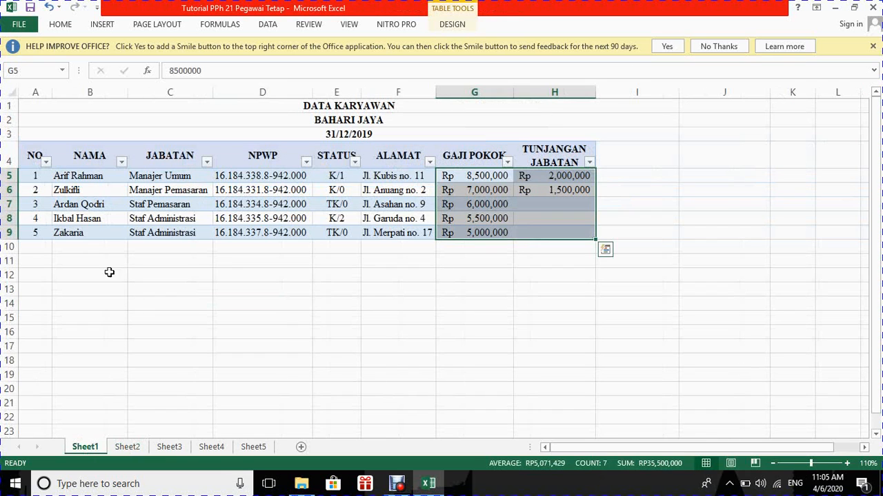
{"action": "left_click_drag", "start_coordinate": [28, 176], "coordinate": [527, 229]}
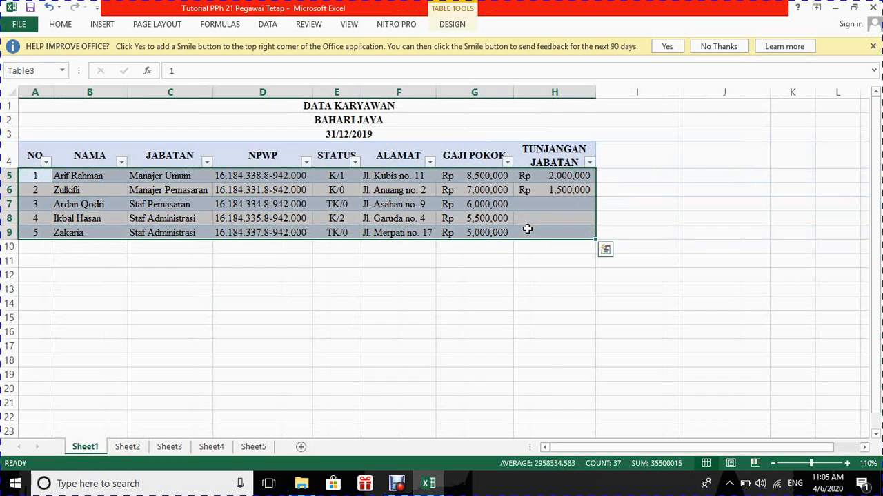
{"action": "key", "text": "ctrl+c"}
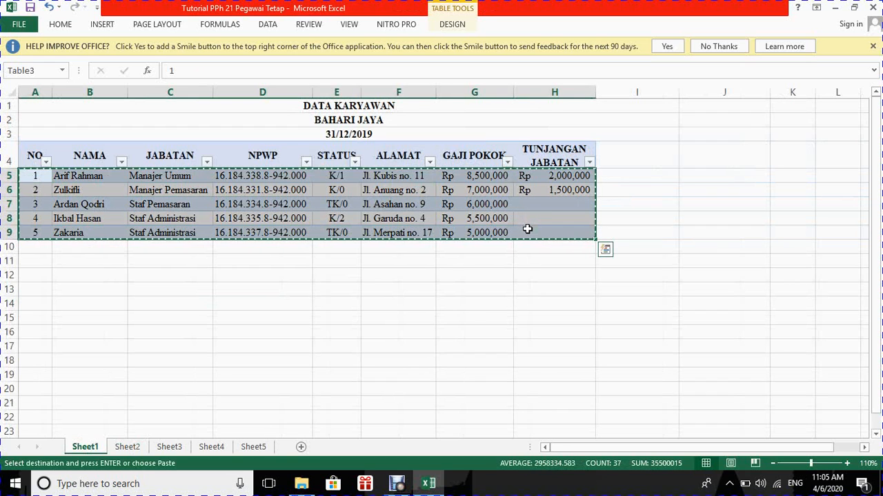
{"action": "left_click", "coordinate": [127, 448]}
{"action": "left_click_drag", "start_coordinate": [28, 181], "coordinate": [524, 237]}
{"action": "key", "text": "ctrl+v"}
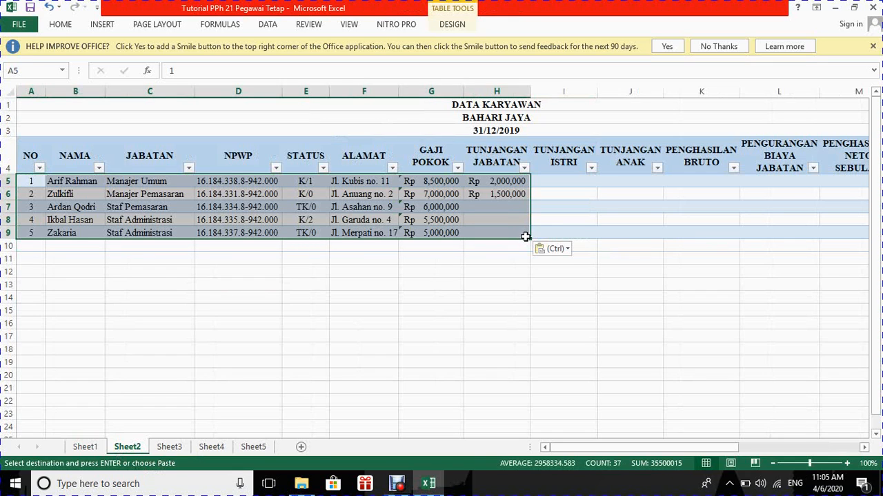
Step: Examine the Sheet2 column headers from TUNJANGAN ISTRI through PPh SEBULAN, then return to the table's first column
{"action": "left_click", "coordinate": [580, 215]}
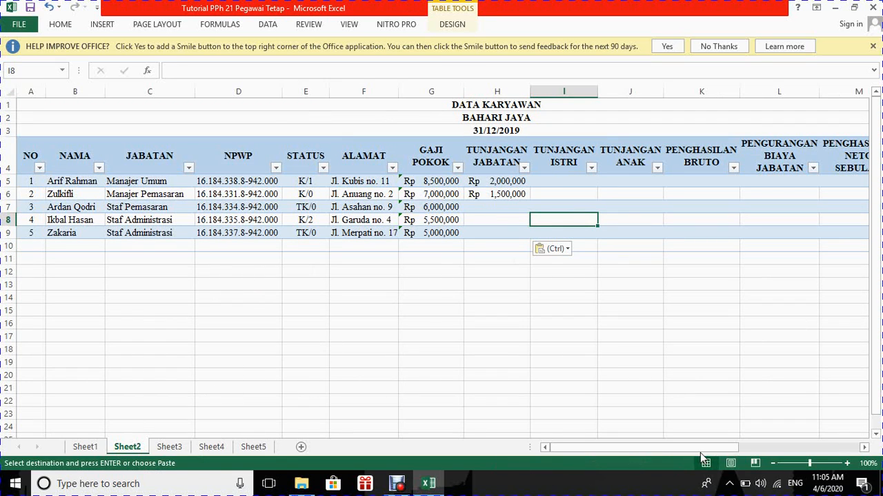
{"action": "left_click_drag", "start_coordinate": [727, 450], "coordinate": [812, 451]}
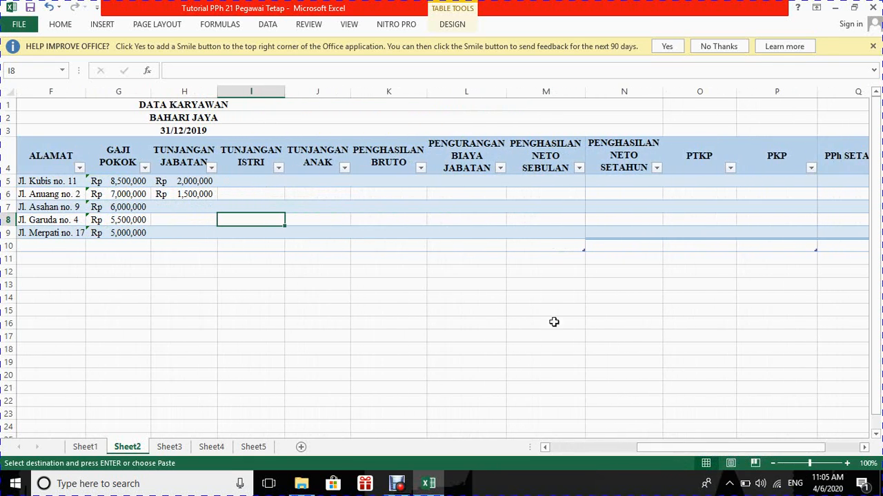
{"action": "left_click", "coordinate": [249, 161]}
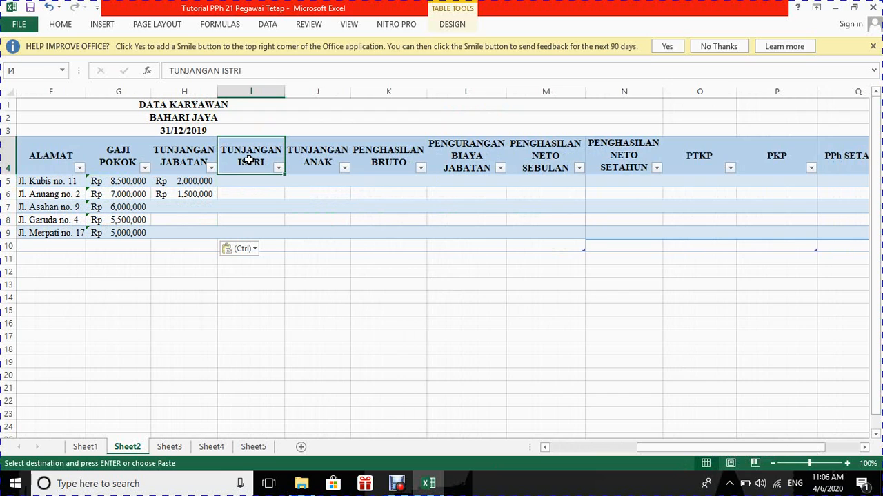
{"action": "key", "text": "Right"}
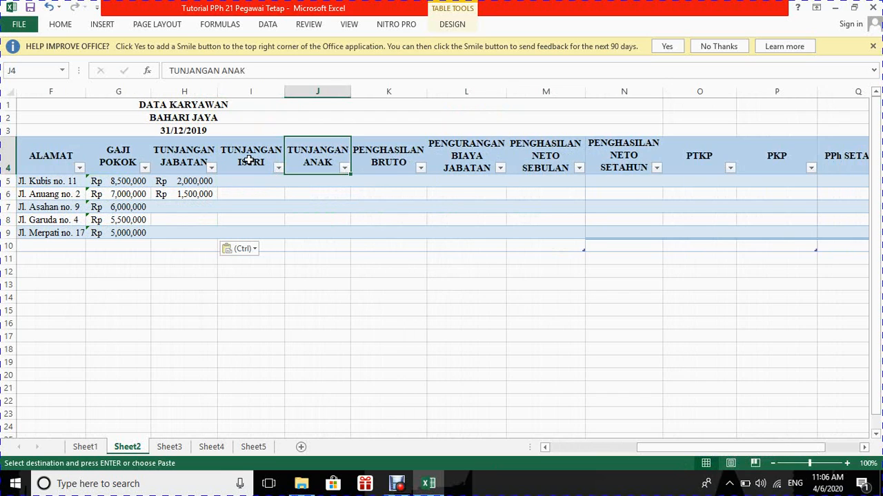
{"action": "key", "text": "Right"}
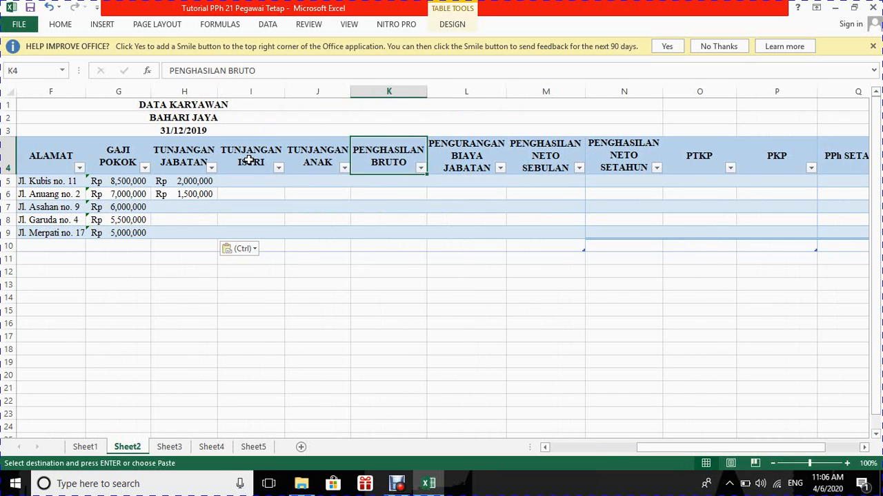
{"action": "key", "text": "Right"}
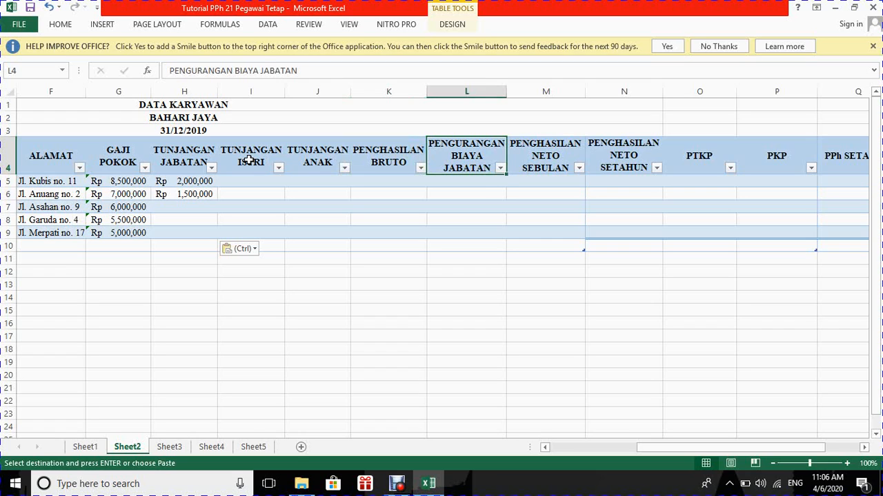
{"action": "key", "text": "Right"}
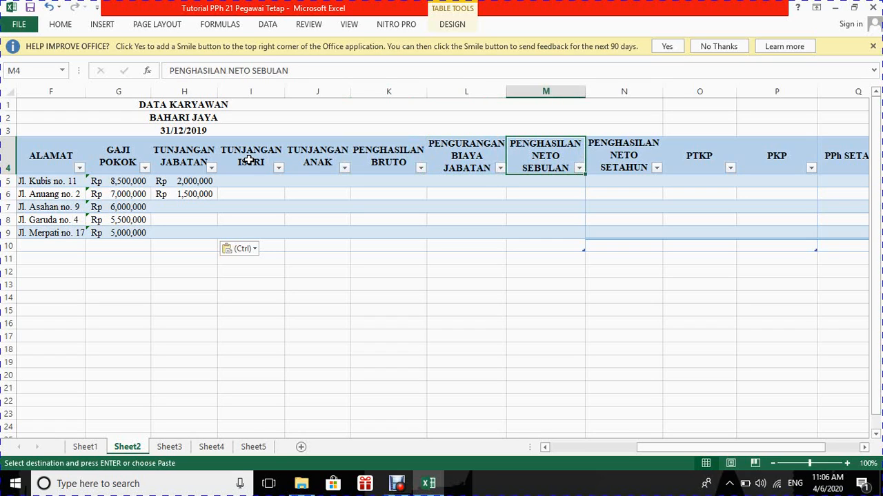
{"action": "key", "text": "Right"}
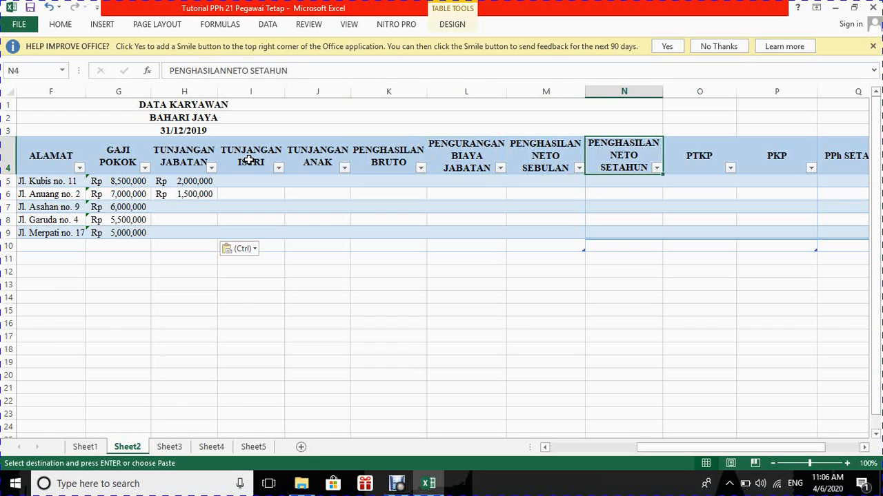
{"action": "key", "text": "Right"}
{"action": "key", "text": "Right"}
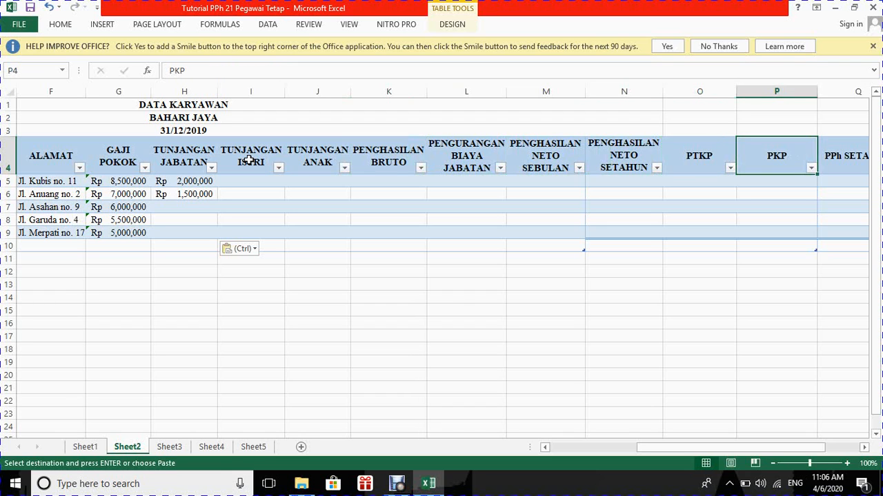
{"action": "key", "text": "Right"}
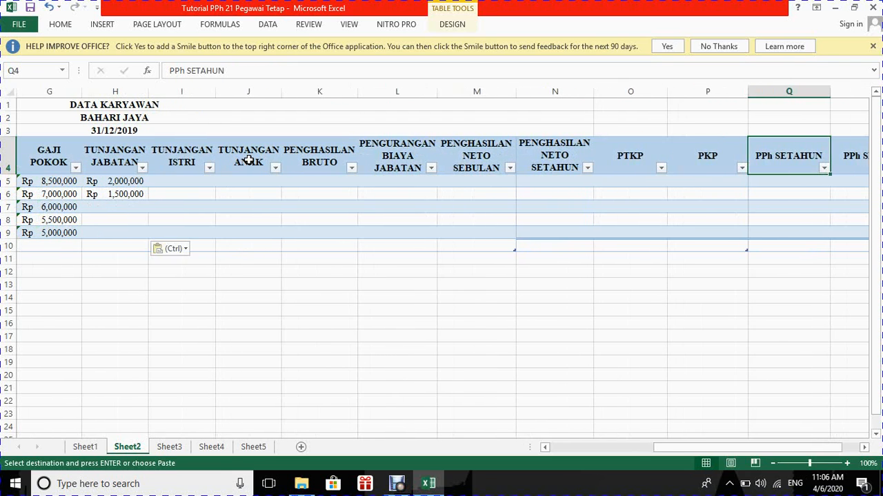
{"action": "key", "text": "Right"}
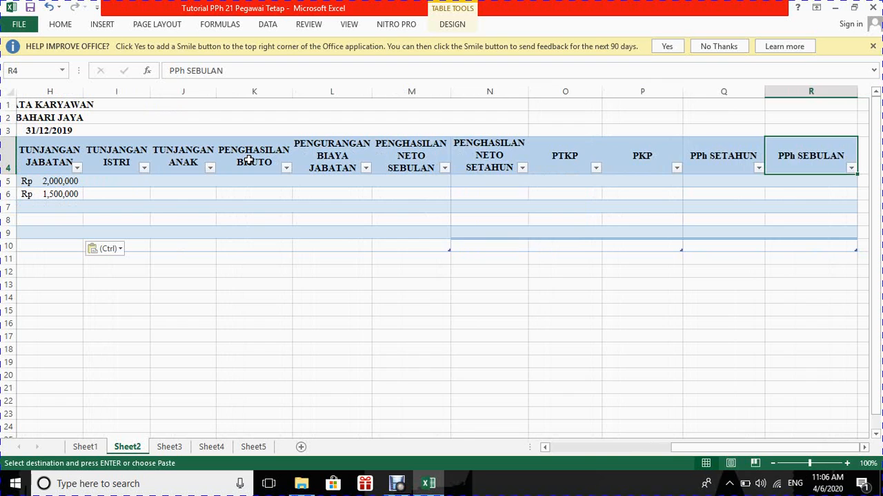
{"action": "key", "text": "Left"}
{"action": "key", "text": "Left"}
{"action": "key", "text": "Left"}
{"action": "key", "text": "Left"}
{"action": "key", "text": "Left"}
{"action": "key", "text": "Left"}
{"action": "key", "text": "Left"}
{"action": "key", "text": "Left"}
{"action": "key", "text": "Left"}
{"action": "key", "text": "Left"}
{"action": "key", "text": "Left"}
{"action": "key", "text": "Left"}
{"action": "key", "text": "Left"}
{"action": "key", "text": "Left"}
{"action": "key", "text": "Left"}
{"action": "key", "text": "Left"}
{"action": "key", "text": "Left"}
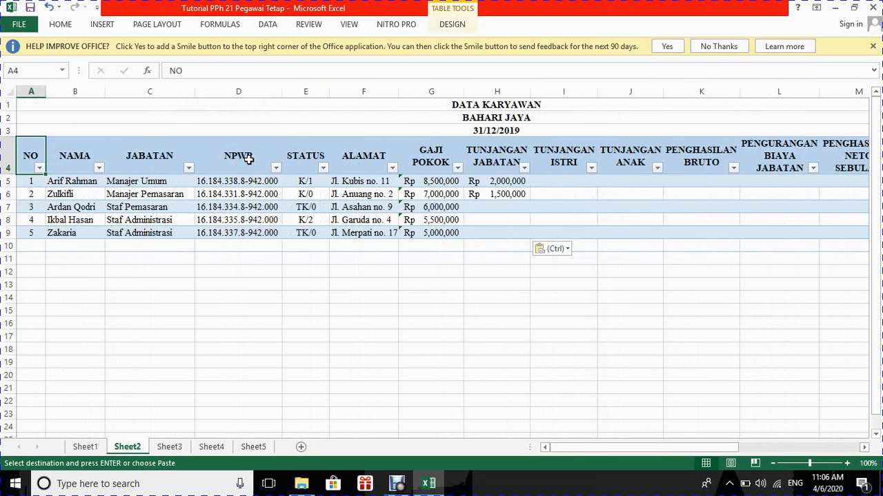
Step: Enter the TUNJANGAN ISTRI formula =10%*[@[GAJI POKOK]] in cell I5 for the first employee
{"action": "left_click", "coordinate": [561, 186]}
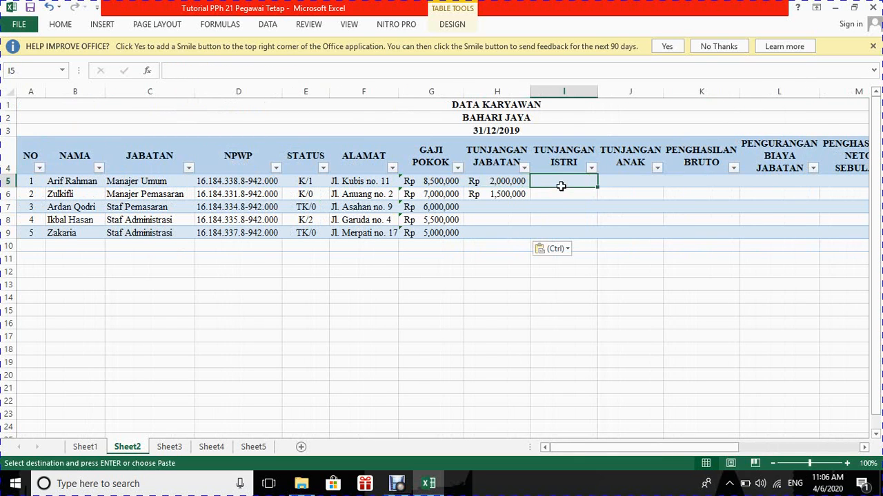
{"action": "left_click", "coordinate": [571, 168]}
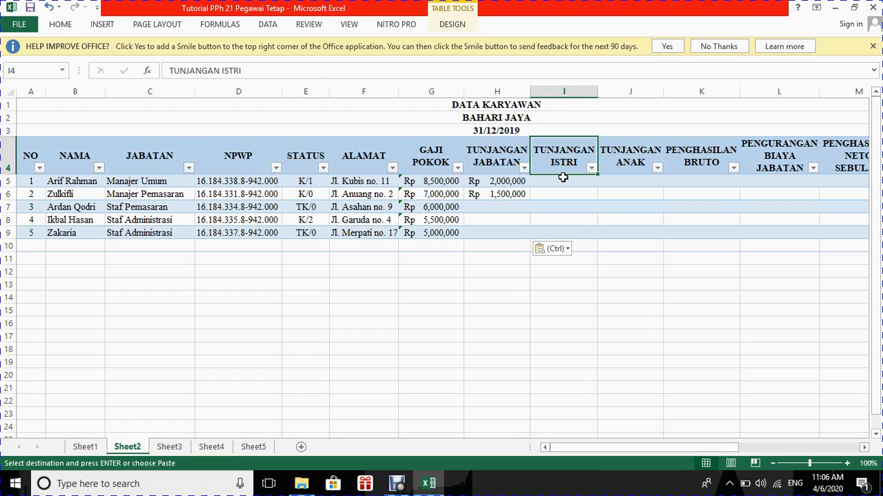
{"action": "left_click", "coordinate": [562, 181]}
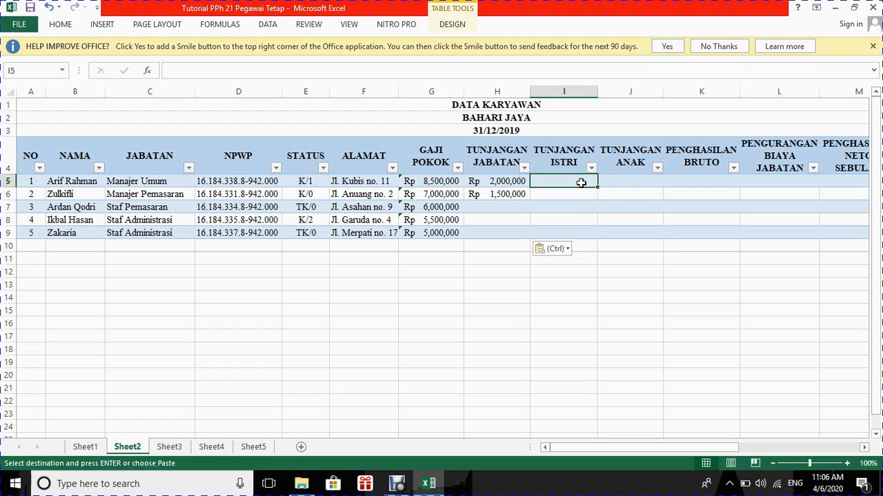
{"action": "type", "text": "=10"}
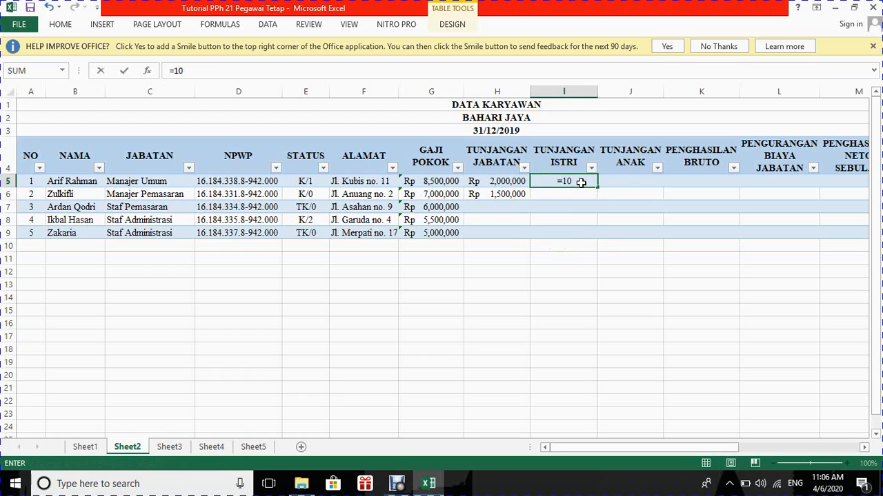
{"action": "type", "text": "%*"}
{"action": "left_click", "coordinate": [443, 179]}
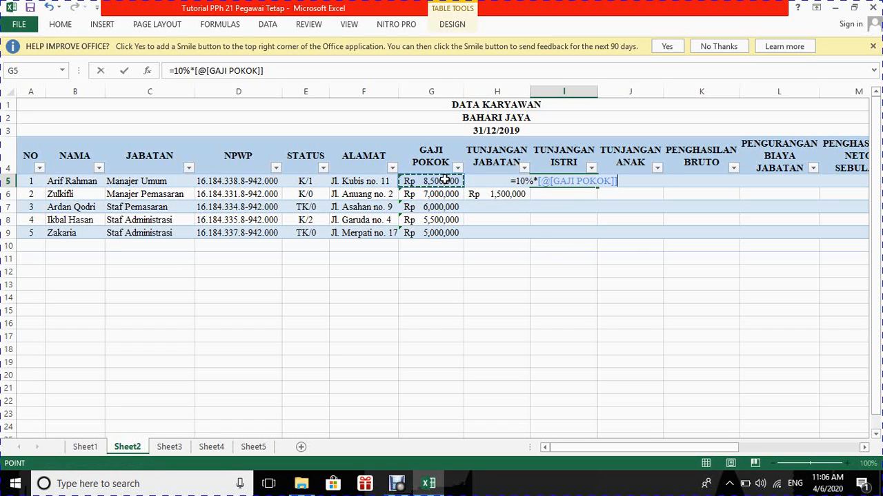
{"action": "key", "text": "Return"}
Step: Clear the automatically filled TUNJANGAN ISTRI formulas from cells I6 through I10
{"action": "key", "text": "Delete"}
{"action": "key", "text": "Down"}
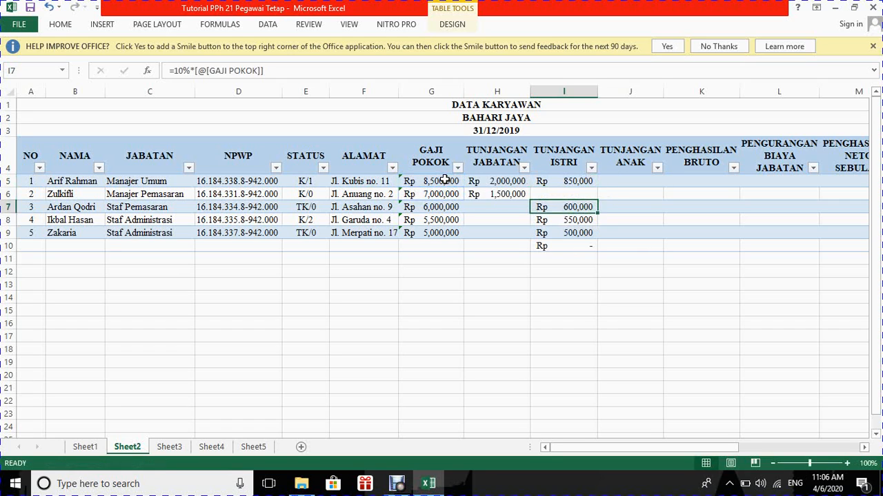
{"action": "key", "text": "Delete"}
{"action": "key", "text": "Down"}
{"action": "key", "text": "Delete"}
{"action": "key", "text": "Down"}
{"action": "key", "text": "Delete"}
{"action": "key", "text": "Down"}
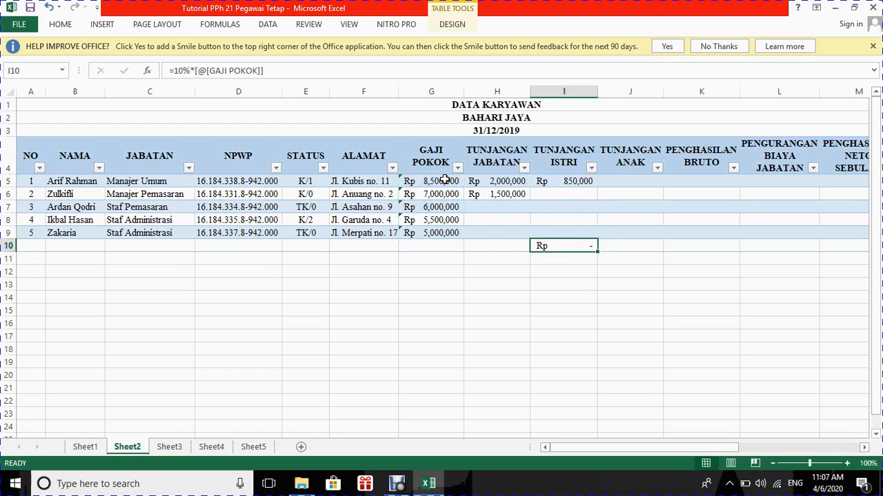
{"action": "key", "text": "Delete"}
Step: Enter the TUNJANGAN ANAK formula =5%*[@[GAJI POKOK]] in cell J5 for the first employee
{"action": "left_click", "coordinate": [642, 181]}
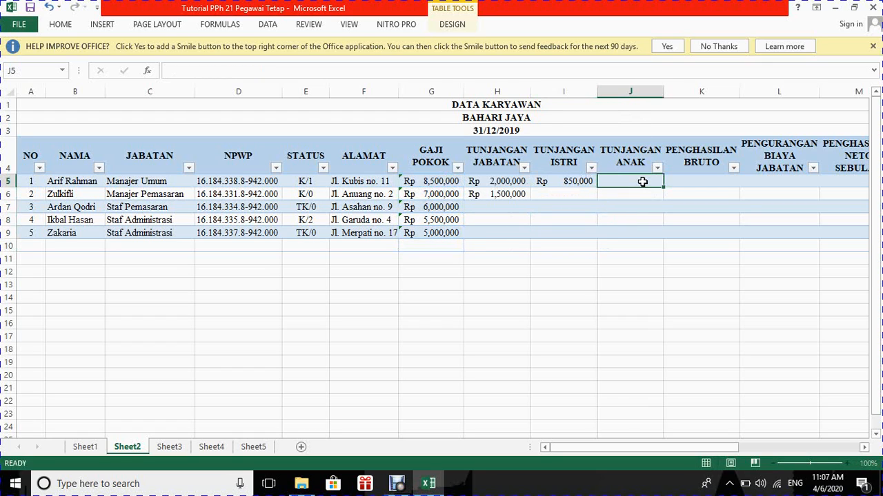
{"action": "type", "text": "=5%*"}
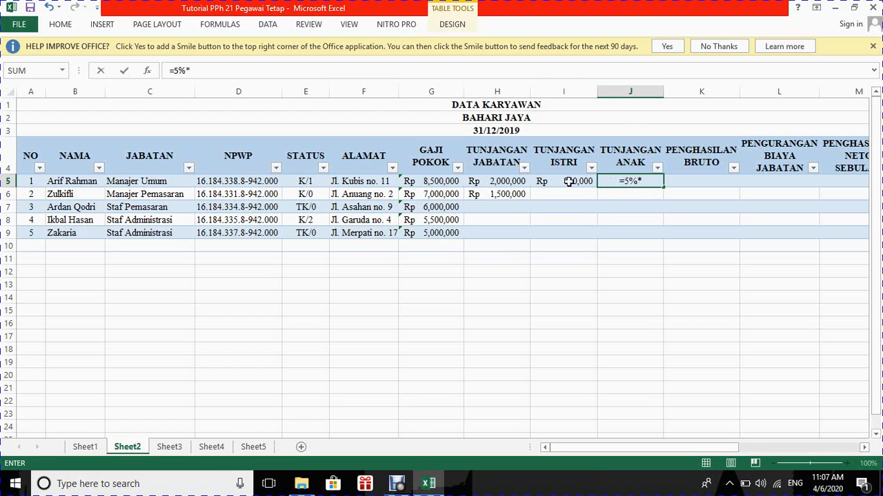
{"action": "left_click", "coordinate": [455, 181]}
{"action": "key", "text": "Return"}
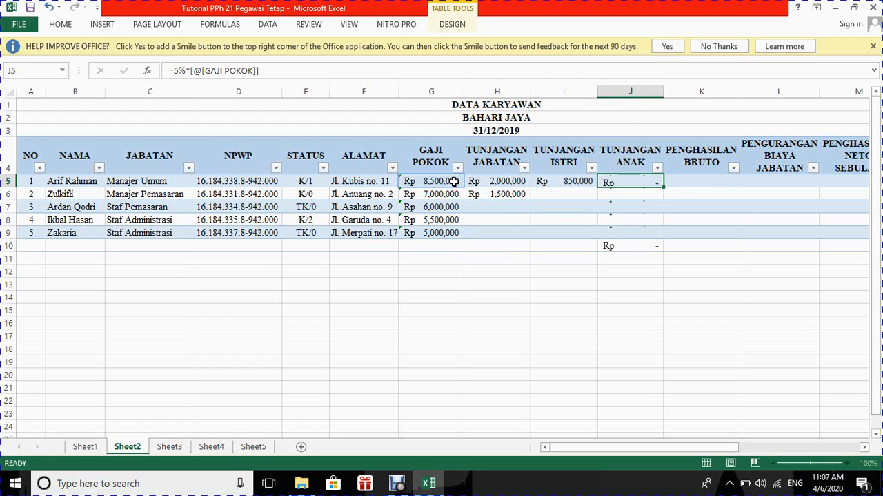
Step: Clear the automatically filled TUNJANGAN ANAK formulas from cells J6 through J10
{"action": "key", "text": "Down"}
{"action": "key", "text": "Up"}
{"action": "key", "text": "BackSpace"}
{"action": "key", "text": "Return"}
{"action": "key", "text": "BackSpace"}
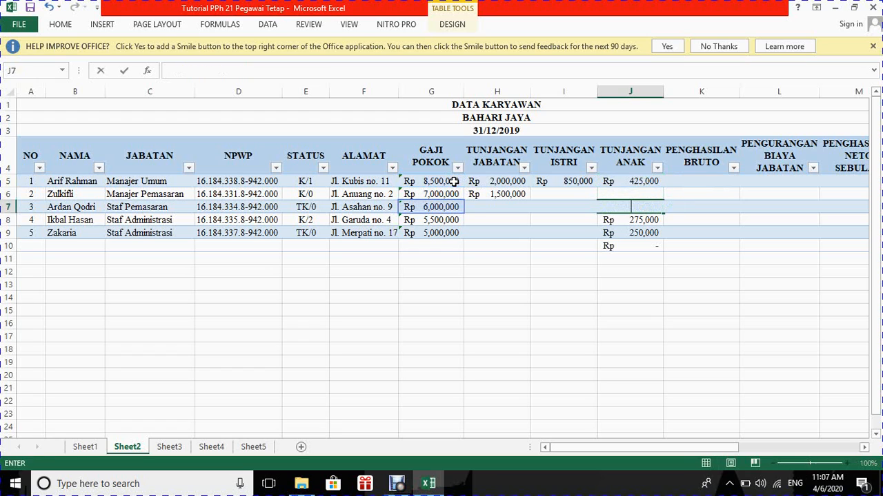
{"action": "key", "text": "Return"}
{"action": "key", "text": "BackSpace"}
{"action": "key", "text": "Return"}
{"action": "key", "text": "BackSpace"}
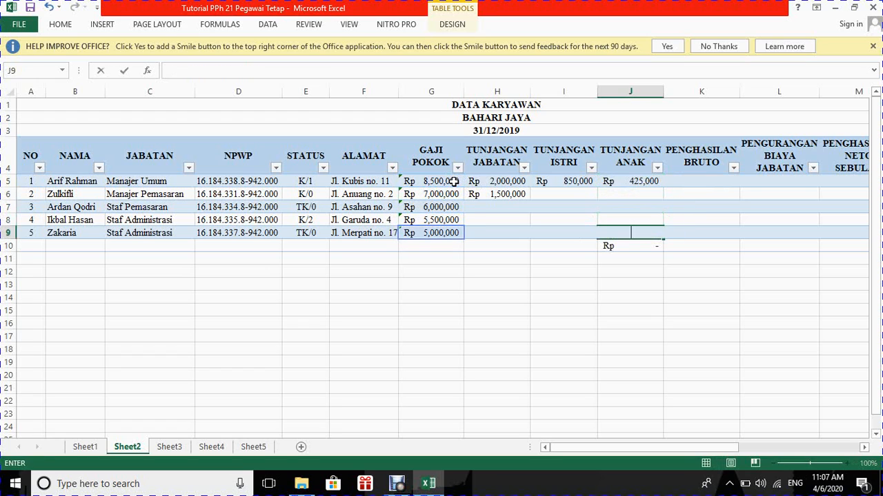
{"action": "key", "text": "Return"}
{"action": "key", "text": "BackSpace"}
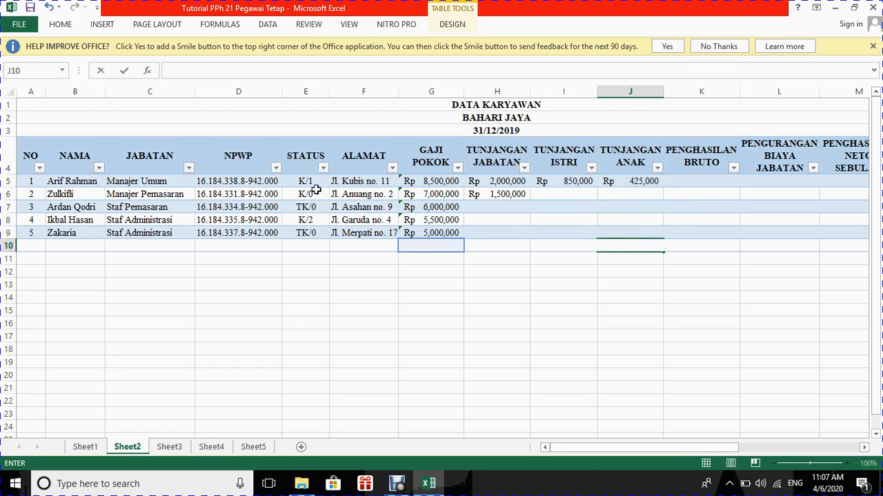
Step: Enter the TUNJANGAN ISTRI formula for the second employee in cell I6 as 10% of GAJI POKOK
{"action": "left_click", "coordinate": [574, 196]}
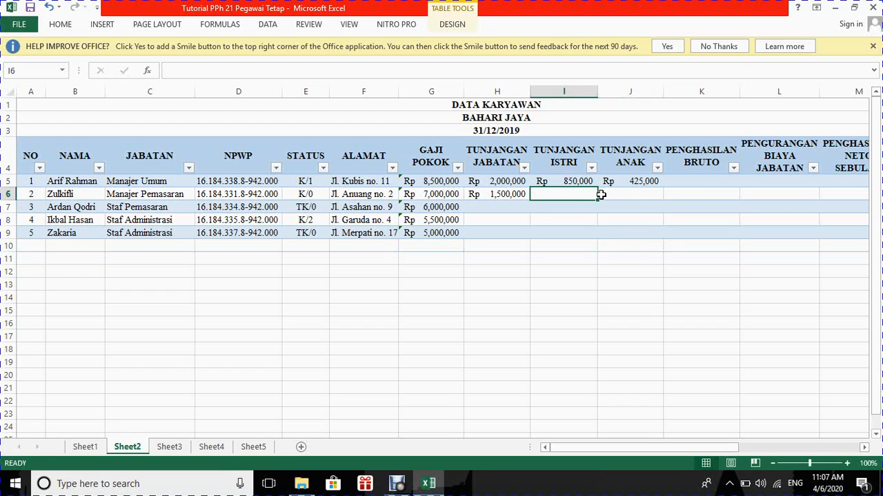
{"action": "type", "text": "=10"}
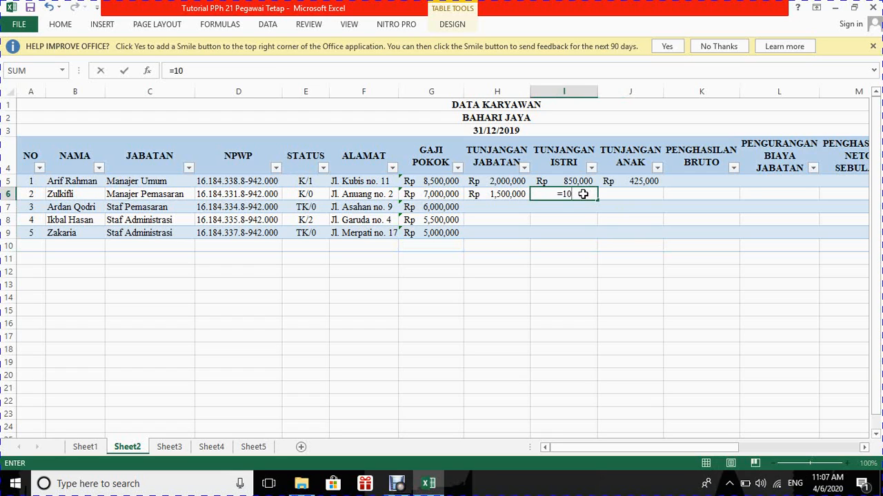
{"action": "type", "text": "%*"}
{"action": "left_click", "coordinate": [441, 196]}
{"action": "key", "text": "Return"}
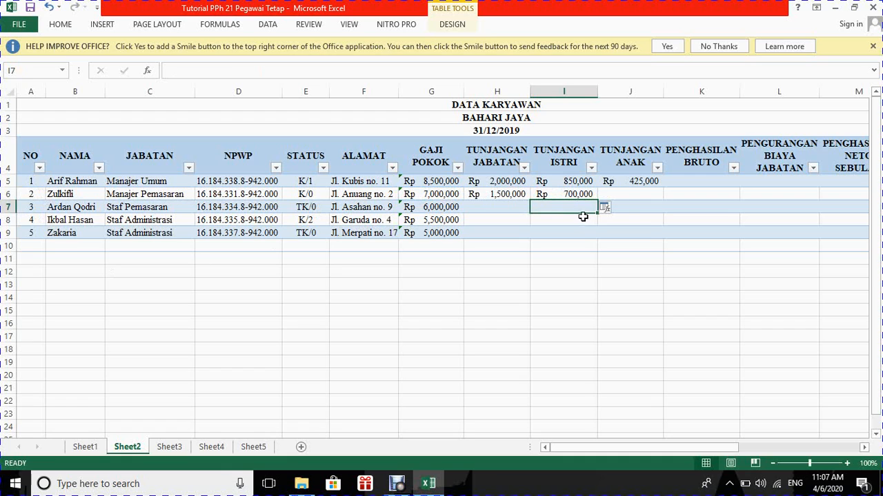
Step: Enter the TUNJANGAN ISTRI formula for the fourth employee in cell I8 as 10% of GAJI POKOK
{"action": "left_click", "coordinate": [649, 207]}
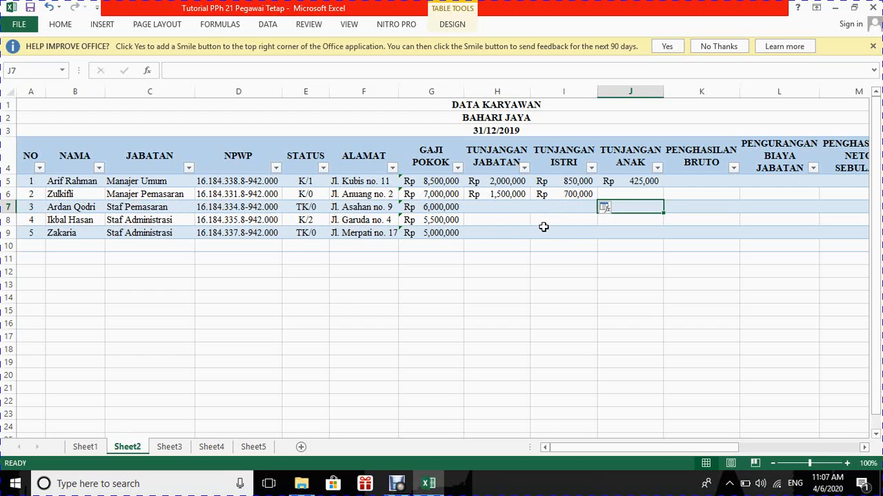
{"action": "left_click", "coordinate": [567, 221]}
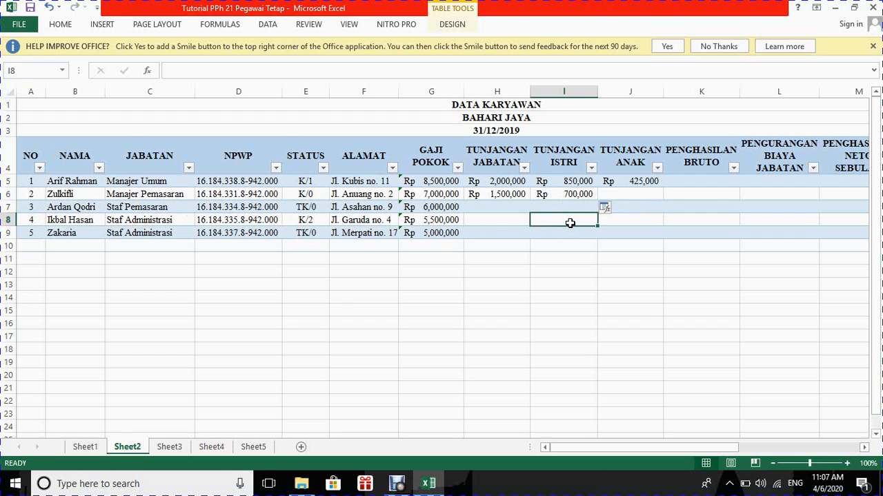
{"action": "type", "text": "=10"}
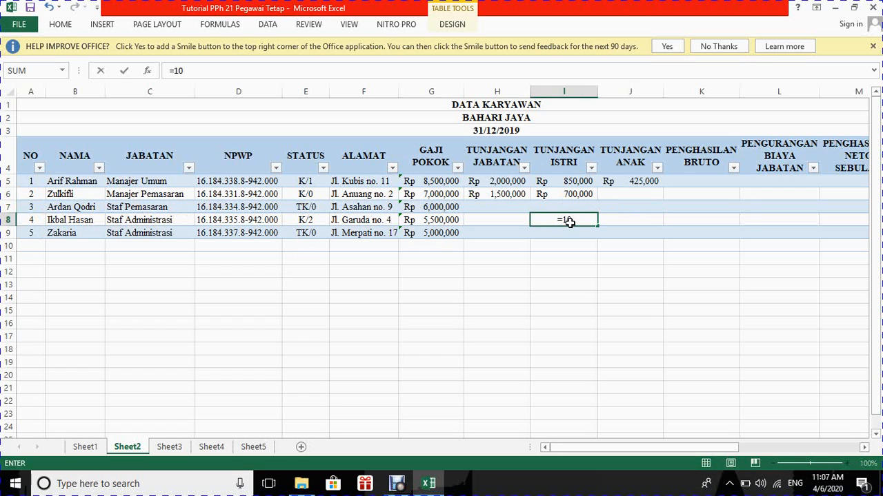
{"action": "type", "text": "%*"}
{"action": "left_click", "coordinate": [436, 220]}
{"action": "key", "text": "Return"}
Step: Enter the TUNJANGAN ANAK formula for the fourth employee in cell J8 as 10% of GAJI POKOK
{"action": "key", "text": "Right"}
{"action": "key", "text": "Up"}
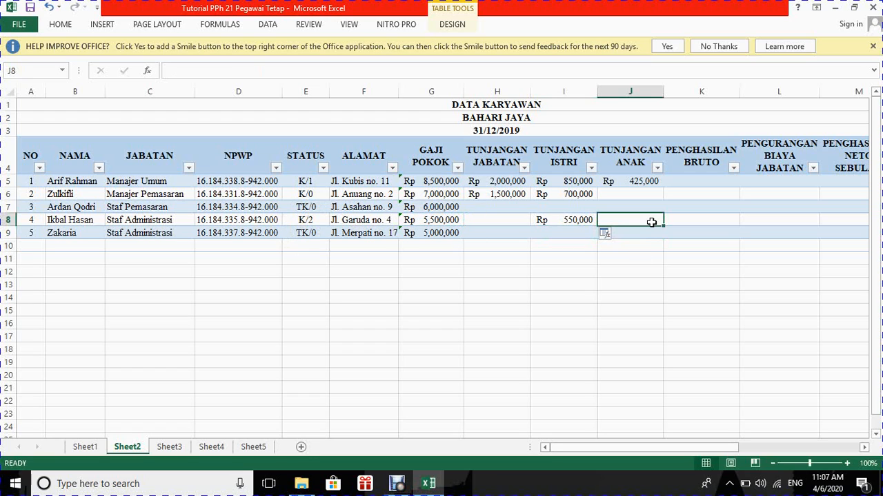
{"action": "type", "text": "="}
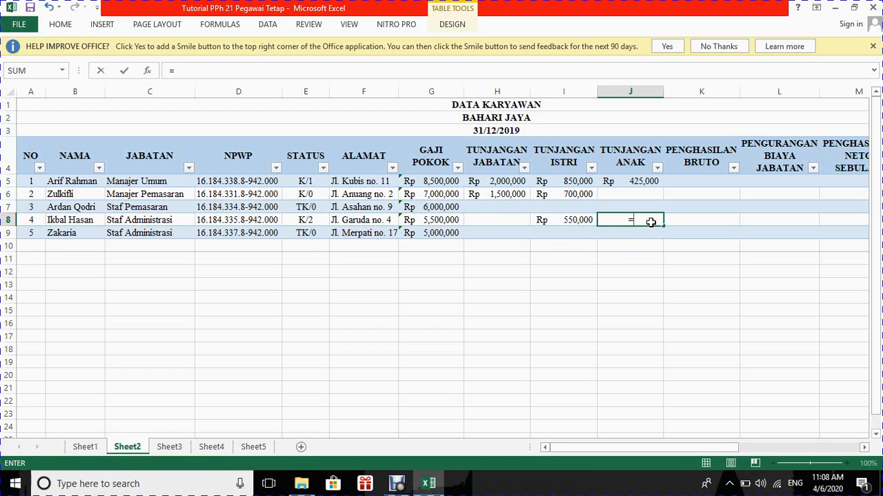
{"action": "type", "text": "10%*"}
{"action": "left_click", "coordinate": [440, 222]}
{"action": "key", "text": "Return"}
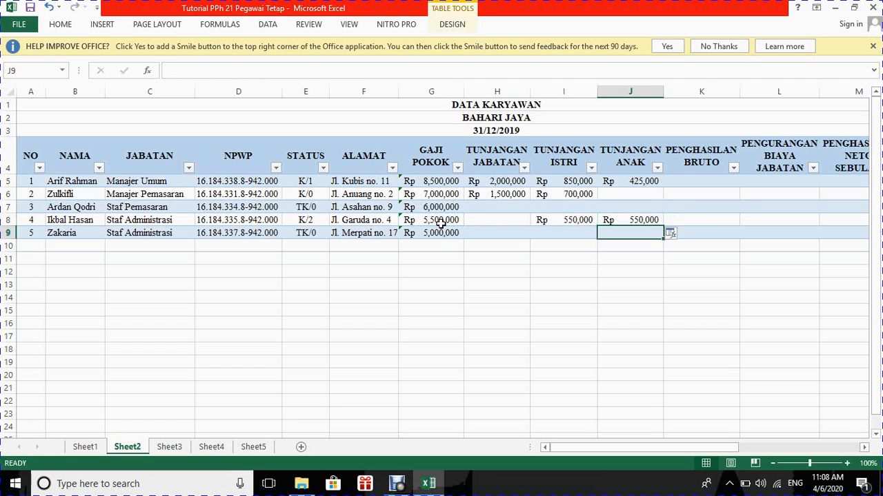
Step: Fill the PENGHASILAN BRUTO column from cell K5 with =SUM(Table2[@[GAJI POKOK]:[TUNJANGAN ANAK]])
{"action": "left_click", "coordinate": [712, 182]}
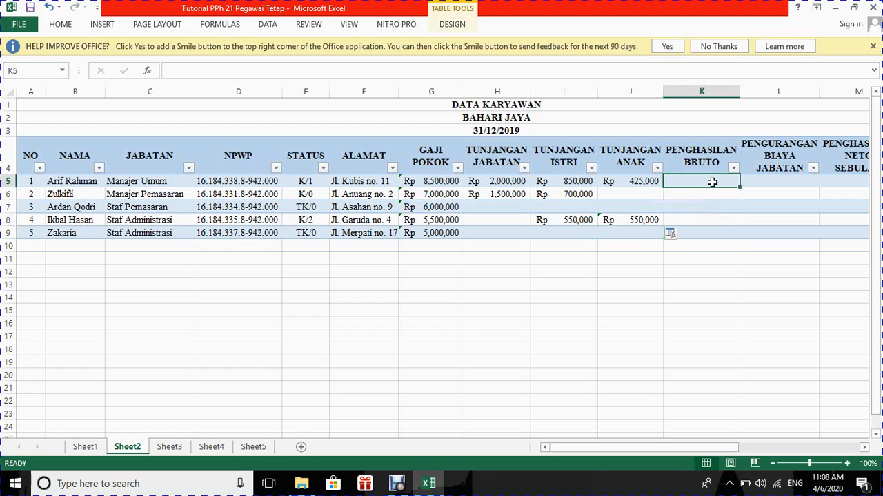
{"action": "type", "text": "="}
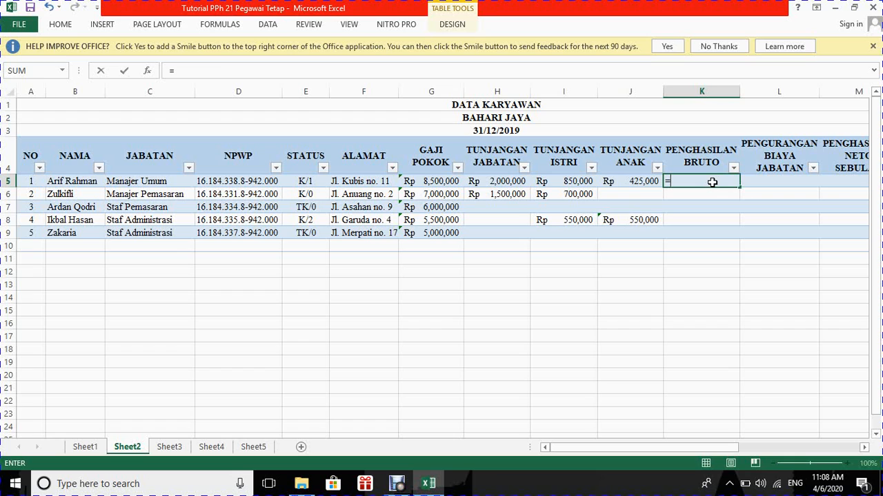
{"action": "type", "text": "SUM"}
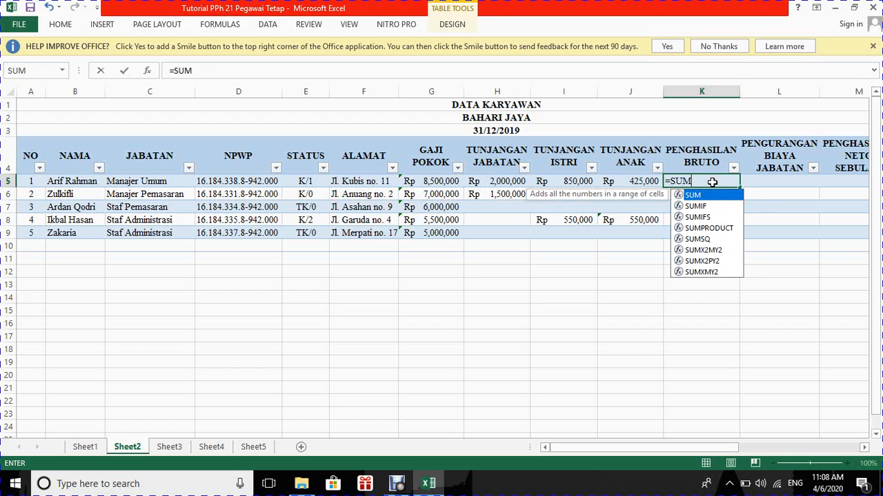
{"action": "type", "text": "("}
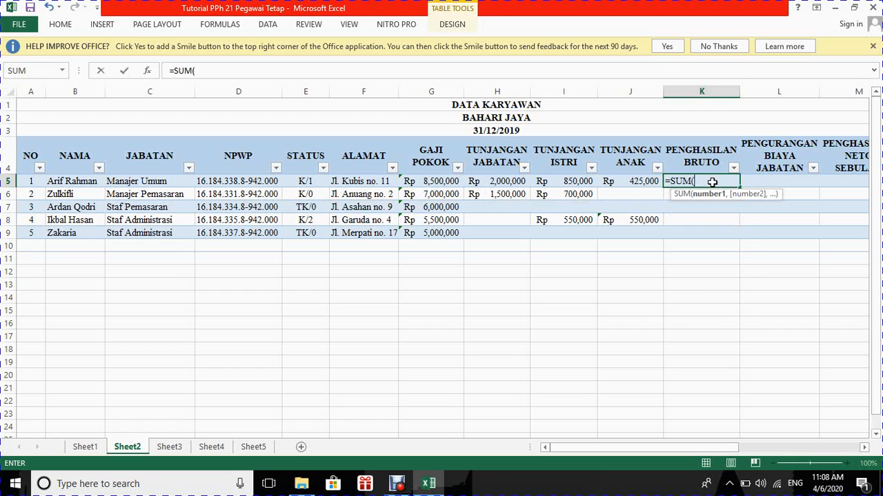
{"action": "left_click", "coordinate": [453, 181]}
{"action": "left_click_drag", "start_coordinate": [453, 181], "coordinate": [621, 181]}
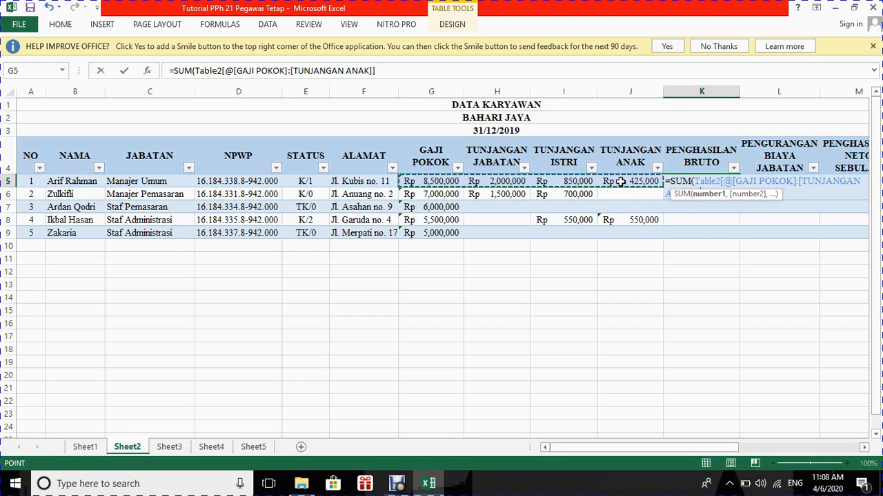
{"action": "key", "text": "Return"}
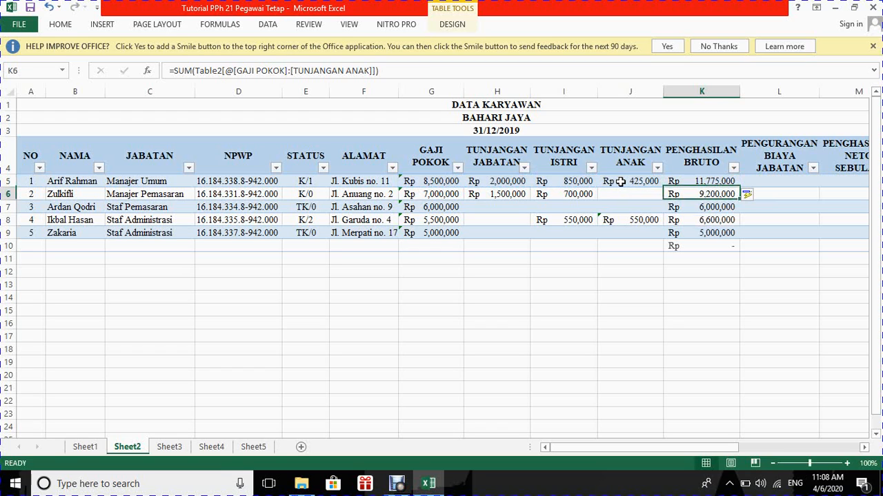
Step: Fill the PENGURANGAN BIAYA JABATAN column from cell L5 with the formula =5%*[@[PENGHASILAN BRUTO]]
{"action": "left_click", "coordinate": [793, 180]}
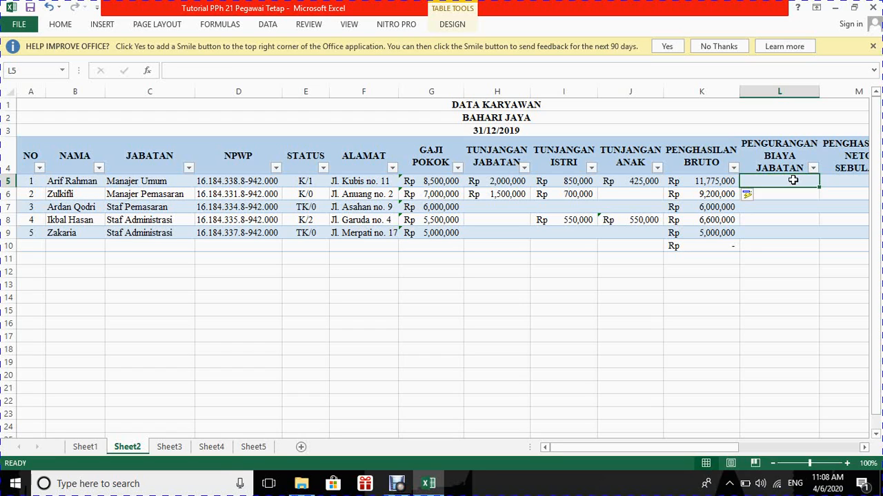
{"action": "type", "text": "="}
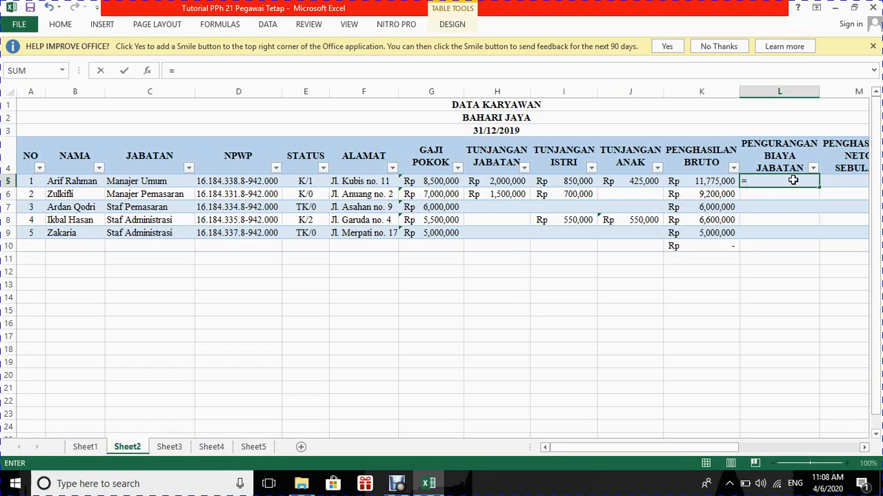
{"action": "type", "text": "5%*"}
{"action": "left_click", "coordinate": [719, 180]}
{"action": "key", "text": "Return"}
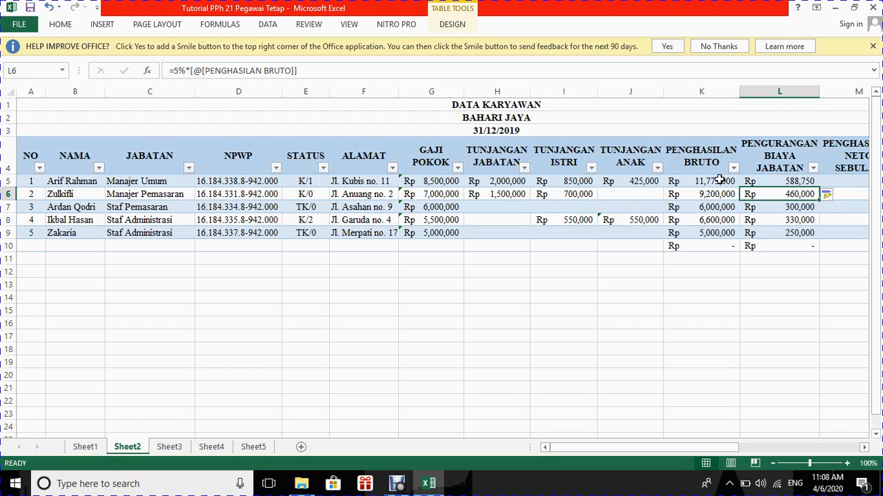
Step: Replace the first employee's PENGURANGAN BIAYA JABATAN formula in cell L5 with the fixed amount 500000
{"action": "left_click", "coordinate": [793, 179]}
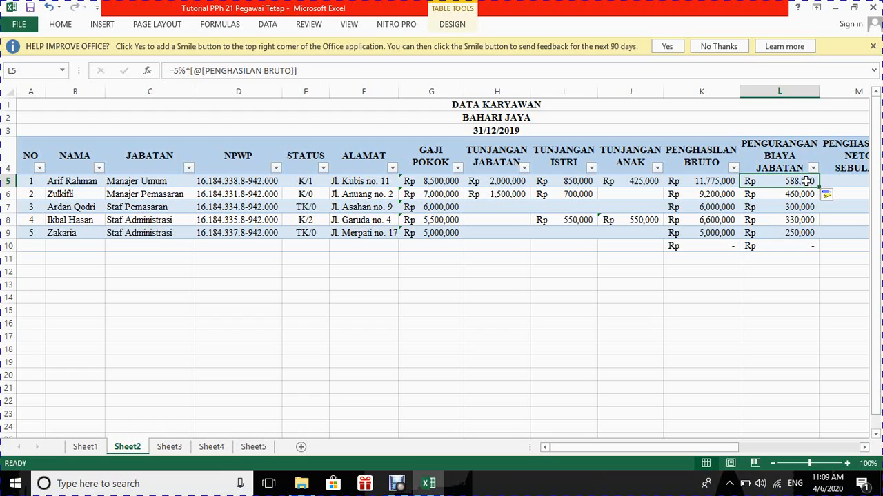
{"action": "key", "text": "BackSpace"}
{"action": "type", "text": "500000"}
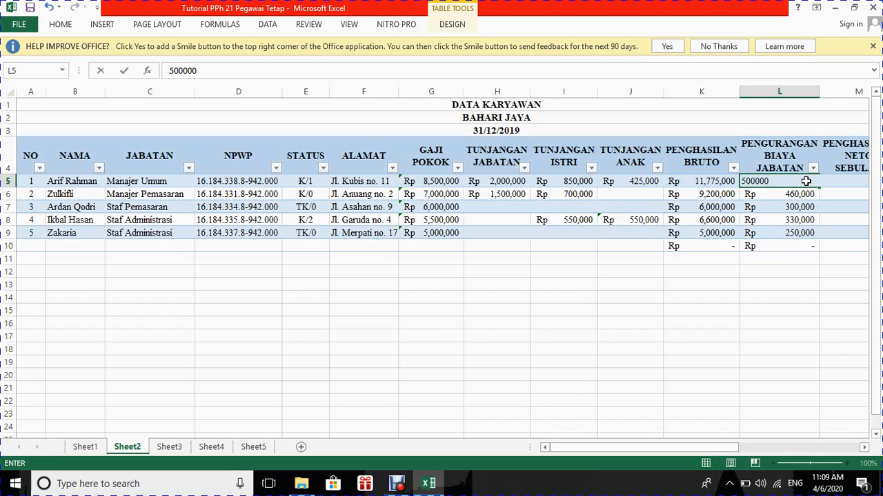
{"action": "key", "text": "Tab"}
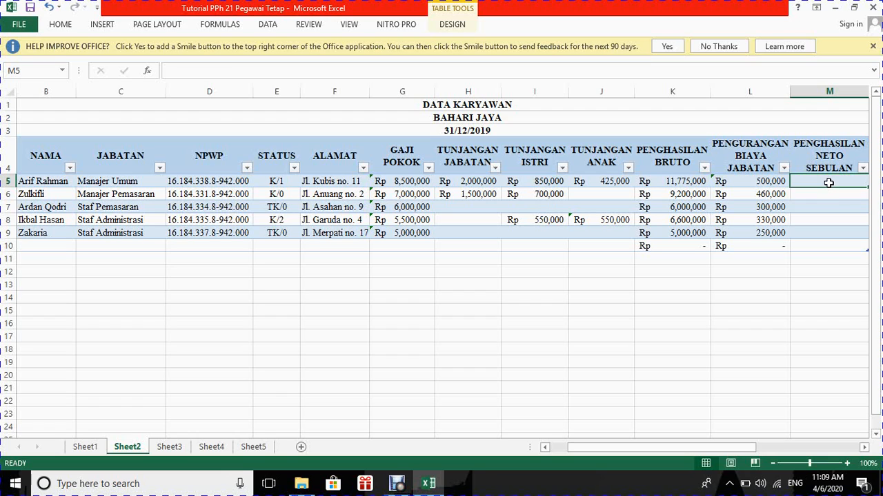
Step: Fill the PENGHASILAN NETO SEBULAN column from cell M5 with =[@[PENGHASILAN BRUTO]]-[@[PENGURANGAN BIAYA JABATAN]]
{"action": "type", "text": "="}
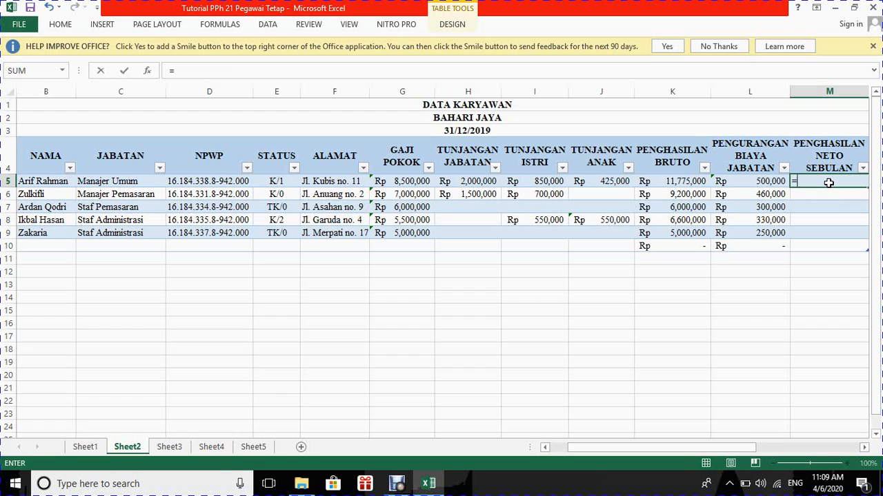
{"action": "left_click", "coordinate": [695, 181]}
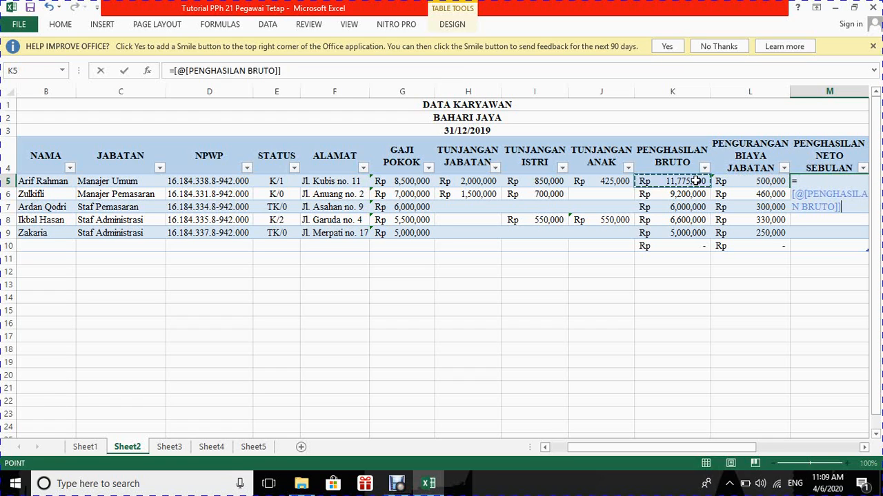
{"action": "type", "text": "-"}
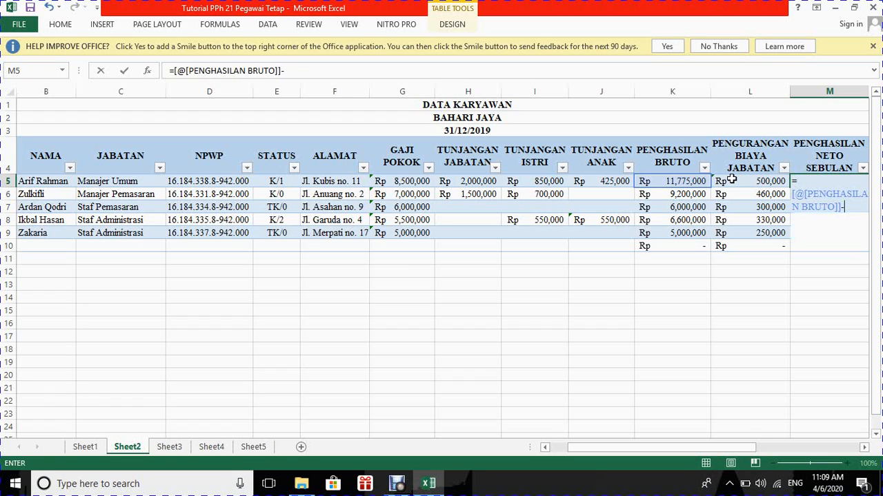
{"action": "left_click", "coordinate": [731, 181]}
{"action": "key", "text": "Return"}
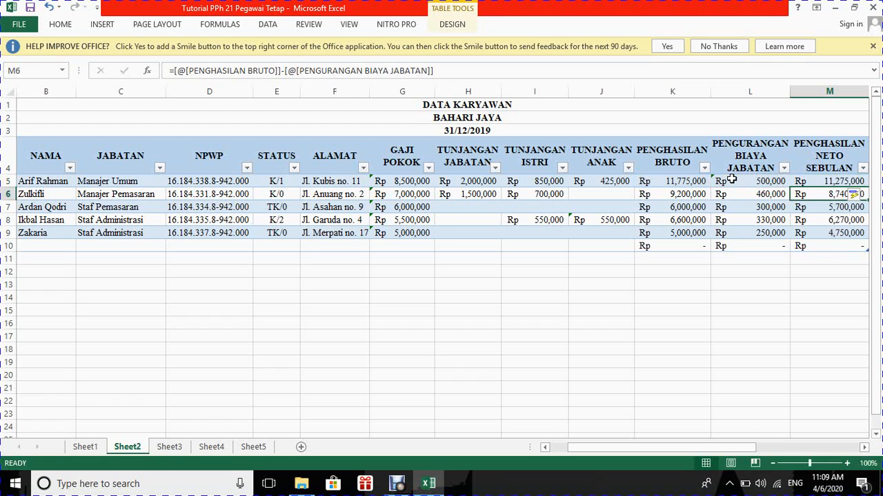
Step: Fill the PENGHASILAN NETO SETAHUN column from cell N5 with the formula =Table2[@[PENGHASILAN NETO SEBULAN]]*12
{"action": "left_click_drag", "start_coordinate": [706, 447], "coordinate": [739, 448]}
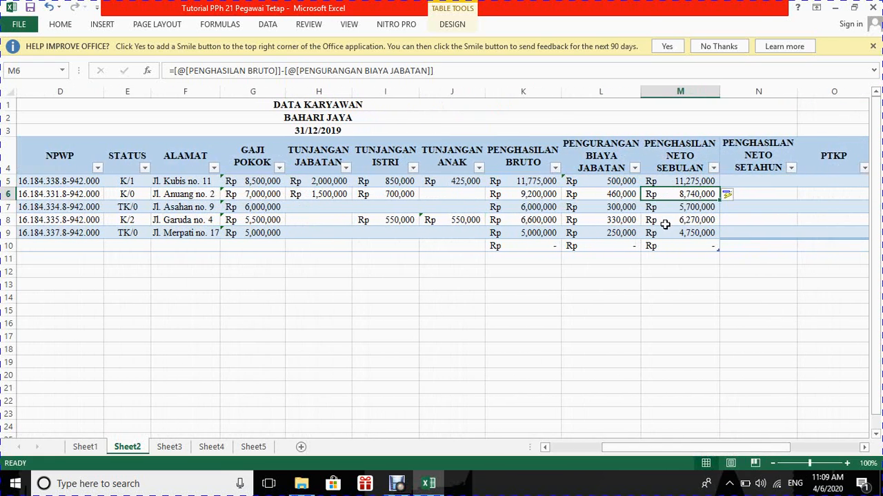
{"action": "left_click", "coordinate": [759, 182]}
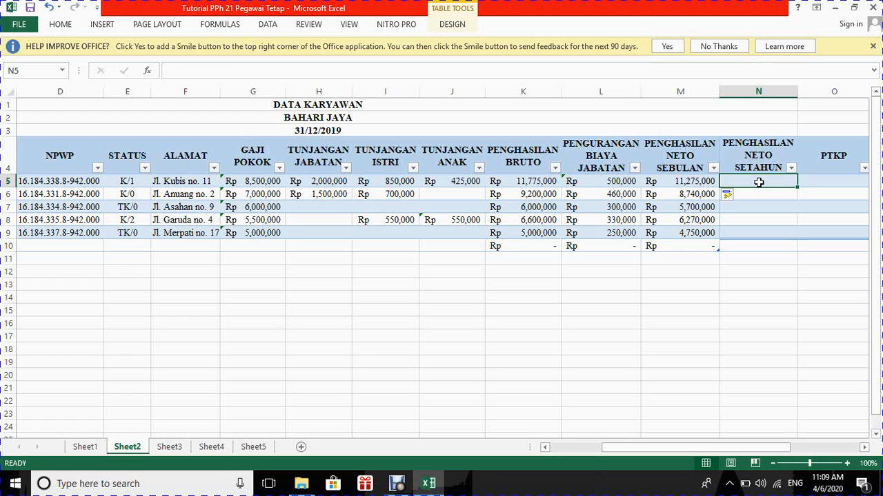
{"action": "type", "text": "="}
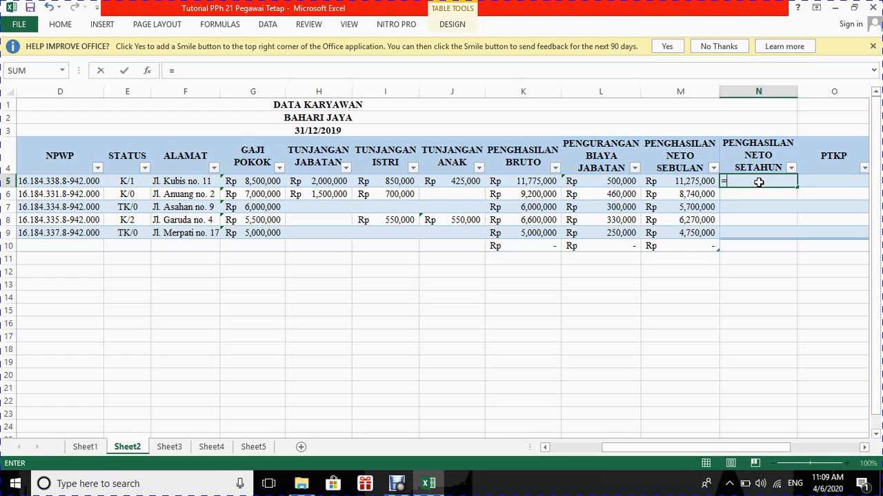
{"action": "left_click", "coordinate": [695, 180]}
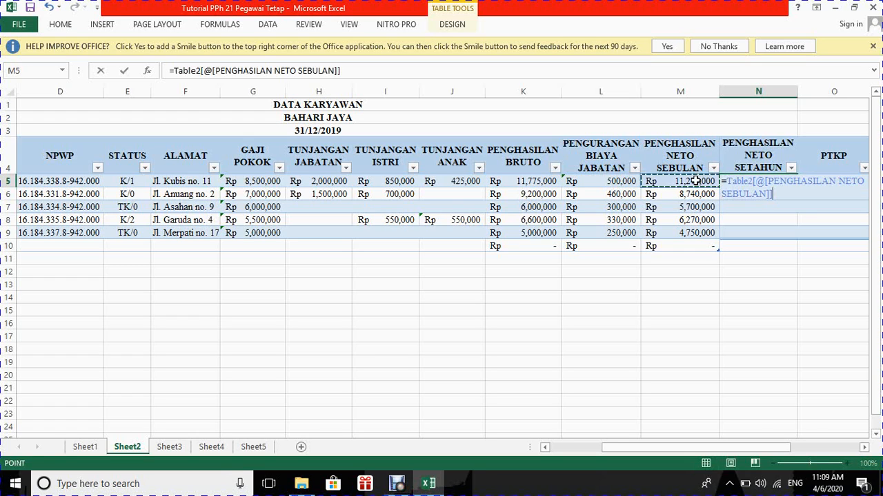
{"action": "type", "text": "*12"}
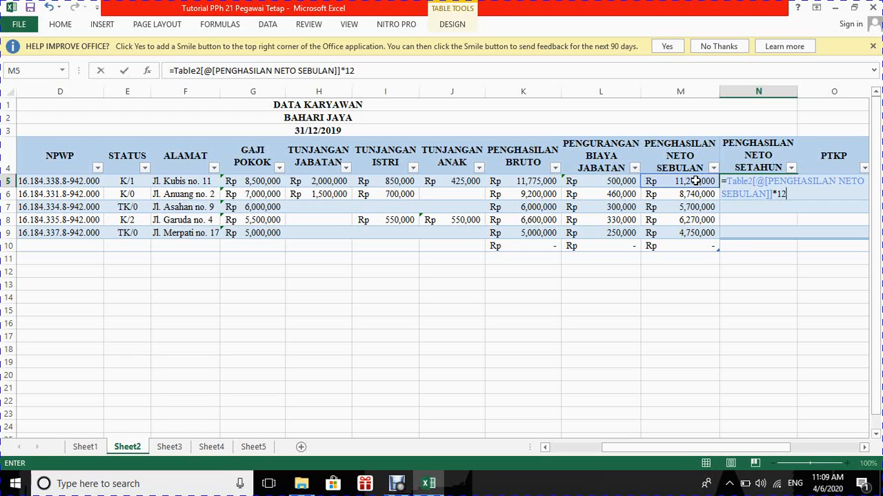
{"action": "key", "text": "Return"}
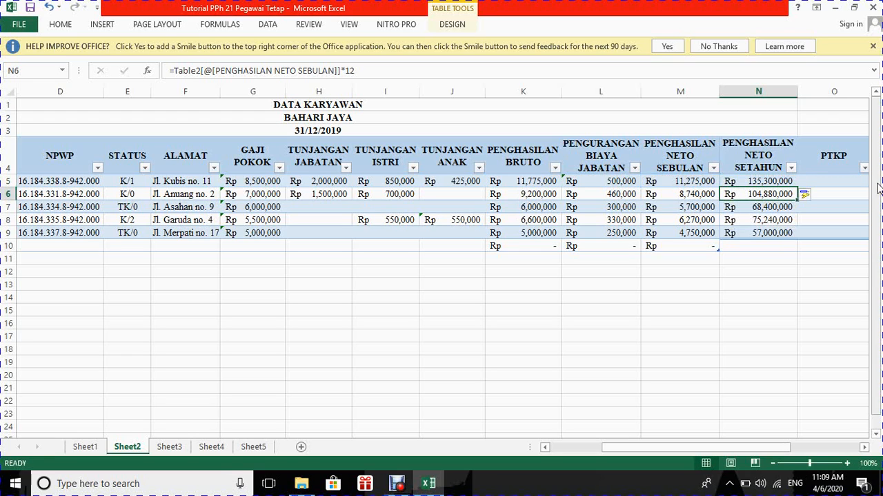
Step: Examine the PTKP 2016 table in Sheet3 for the non-taxable amount of each status, and return to the PTKP column in Sheet2
{"action": "left_click", "coordinate": [857, 182]}
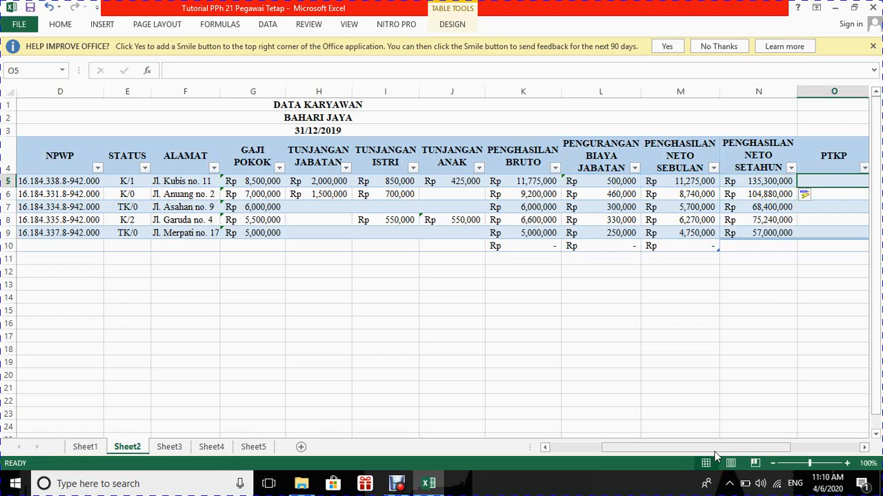
{"action": "left_click_drag", "start_coordinate": [718, 447], "coordinate": [798, 446]}
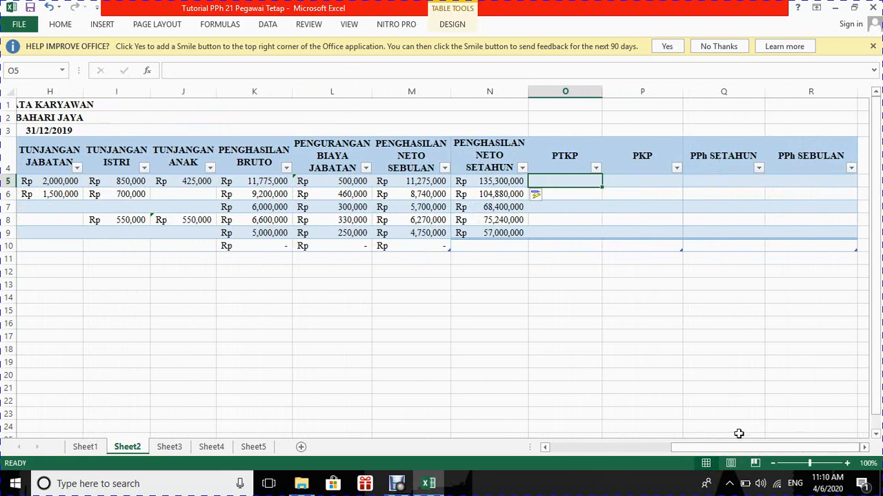
{"action": "left_click", "coordinate": [186, 449]}
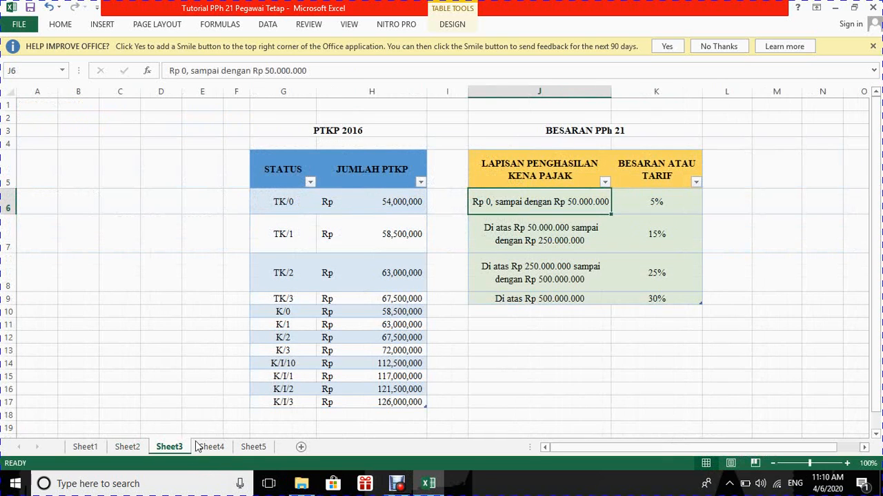
{"action": "left_click", "coordinate": [293, 127]}
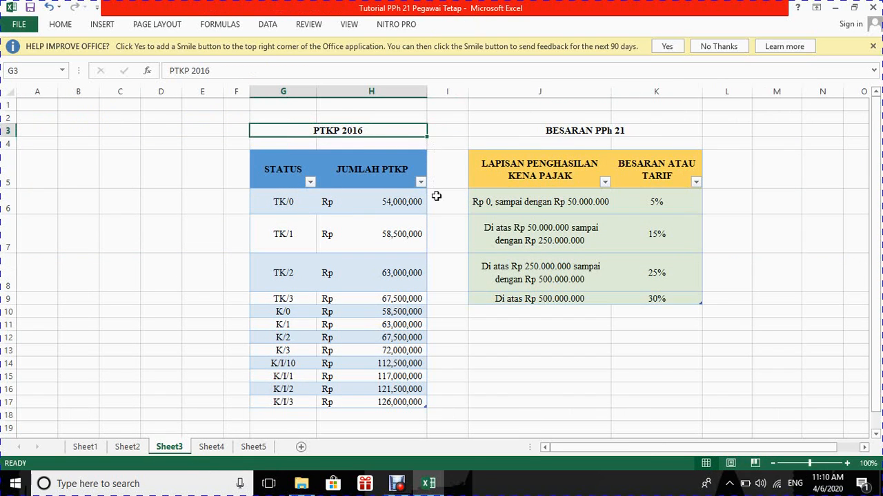
{"action": "left_click_drag", "start_coordinate": [422, 261], "coordinate": [398, 131]}
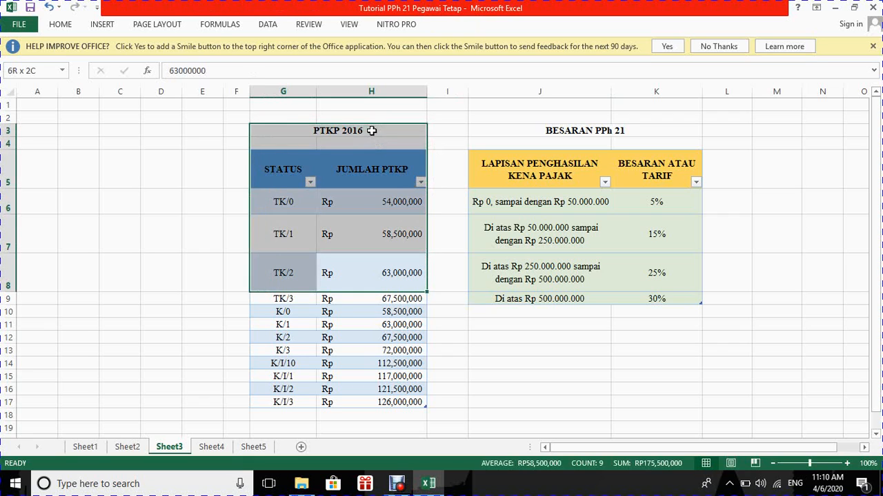
{"action": "left_click", "coordinate": [398, 130]}
{"action": "left_click", "coordinate": [403, 212]}
{"action": "left_click_drag", "start_coordinate": [380, 243], "coordinate": [276, 209]}
{"action": "left_click", "coordinate": [473, 389]}
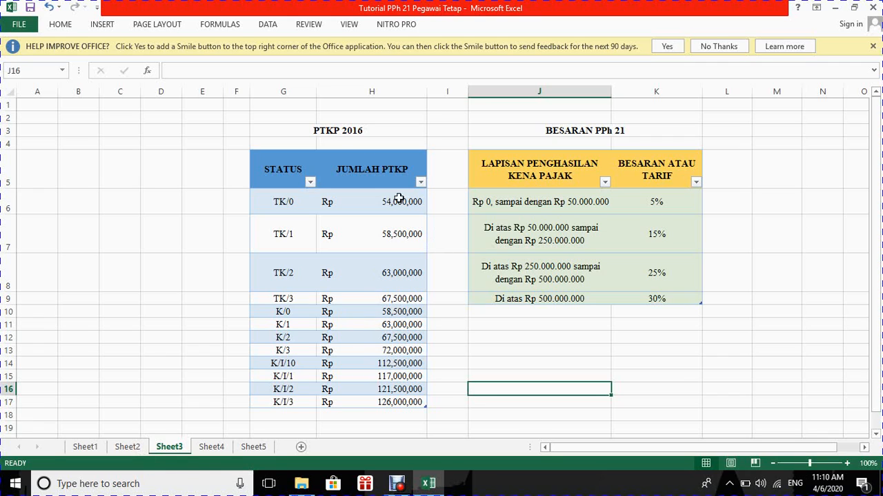
{"action": "left_click", "coordinate": [127, 447]}
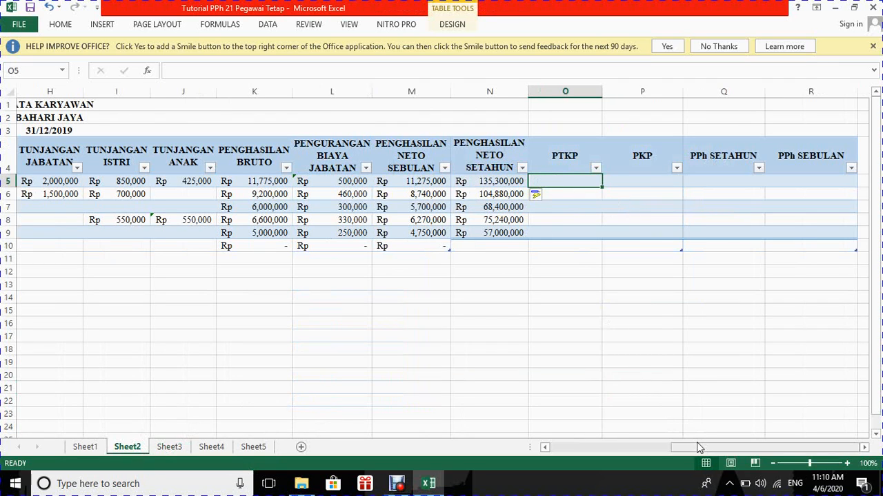
Step: Enter =Sheet3!H11 in PTKP cell O5 to take the K/1 amount from the PTKP 2016 table
{"action": "left_click_drag", "start_coordinate": [696, 444], "coordinate": [639, 447]}
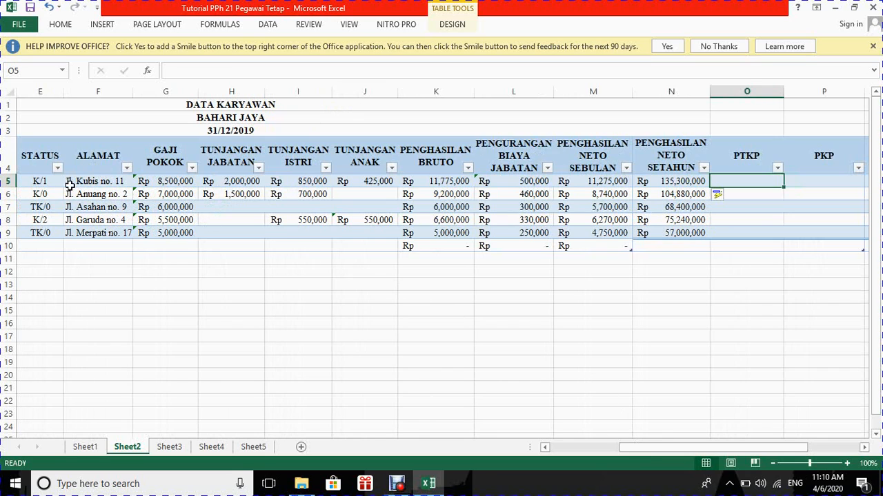
{"action": "left_click", "coordinate": [726, 180]}
{"action": "type", "text": "="}
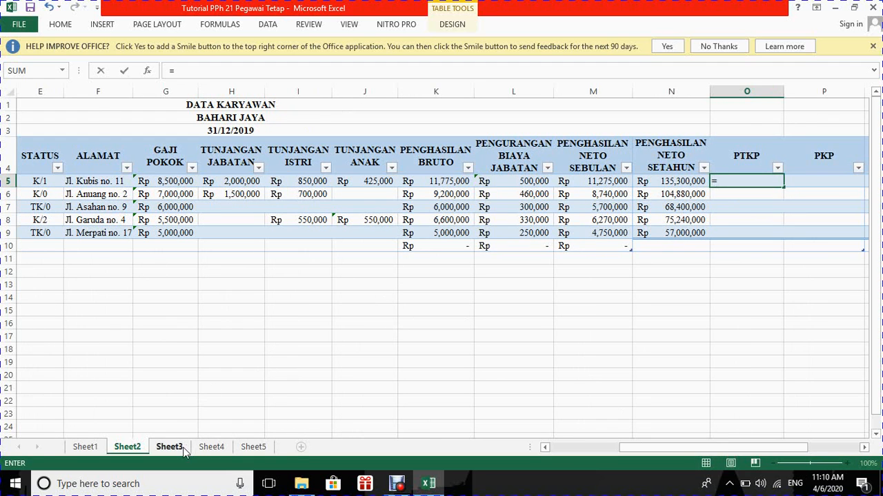
{"action": "left_click", "coordinate": [169, 447]}
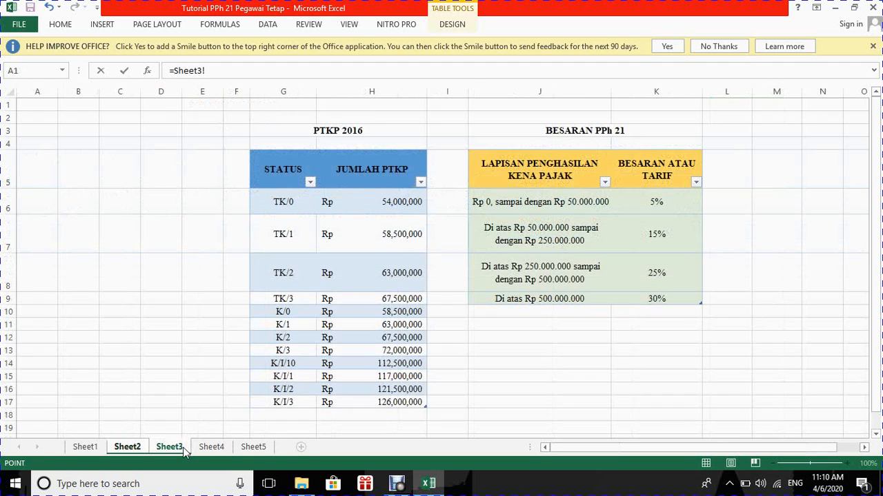
{"action": "left_click", "coordinate": [367, 323]}
{"action": "key", "text": "Return"}
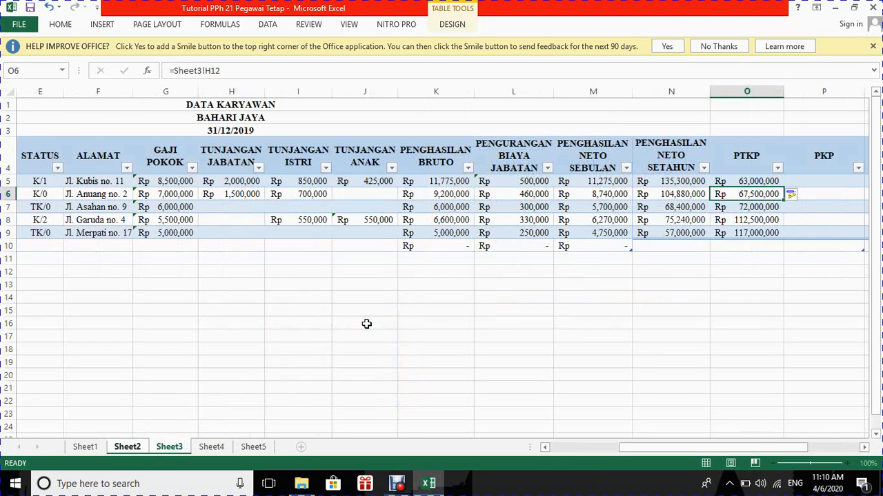
Step: Clear the auto-filled PTKP formulas in cells O6 to O9
{"action": "key", "text": "BackSpace"}
{"action": "key", "text": "Return"}
{"action": "key", "text": "BackSpace"}
{"action": "key", "text": "Return"}
{"action": "key", "text": "BackSpace"}
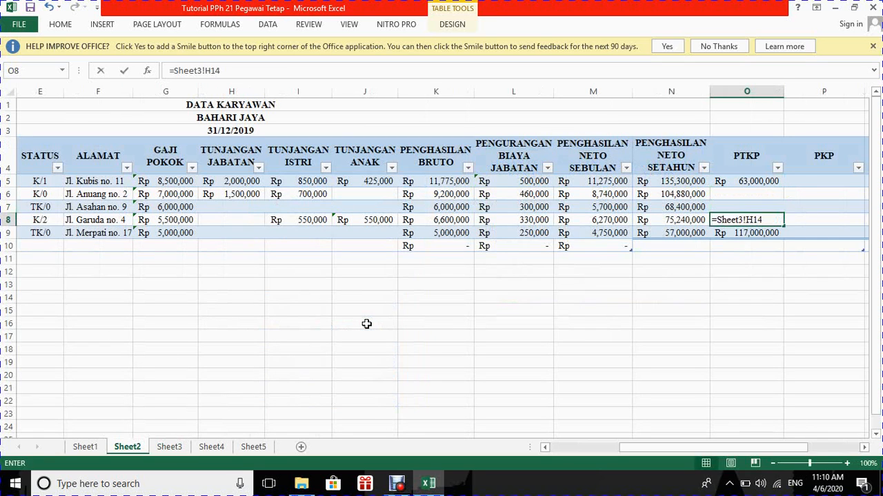
{"action": "key", "text": "BackSpace"}
{"action": "key", "text": "Return"}
{"action": "key", "text": "BackSpace"}
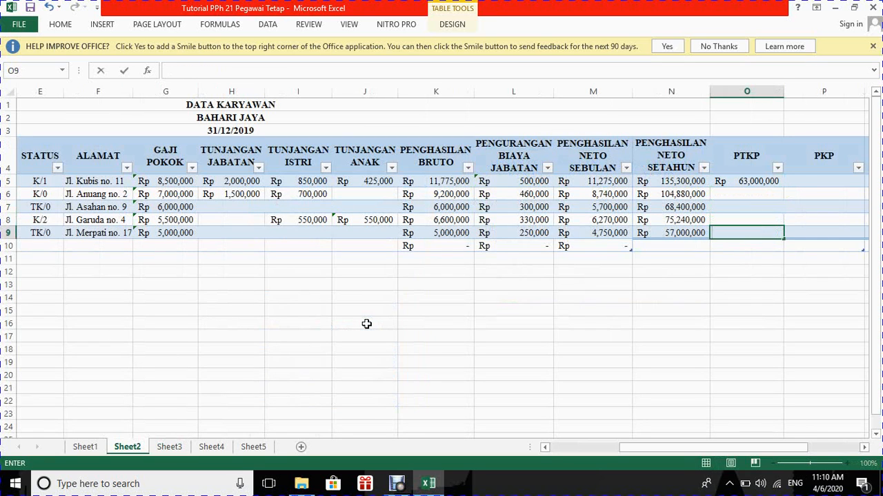
Step: Link PTKP cell O6 to the K/0 amount with =Sheet3!H10 and cell O7 to the TK/0 amount with =Sheet3!H6
{"action": "left_click", "coordinate": [739, 197]}
{"action": "type", "text": "="}
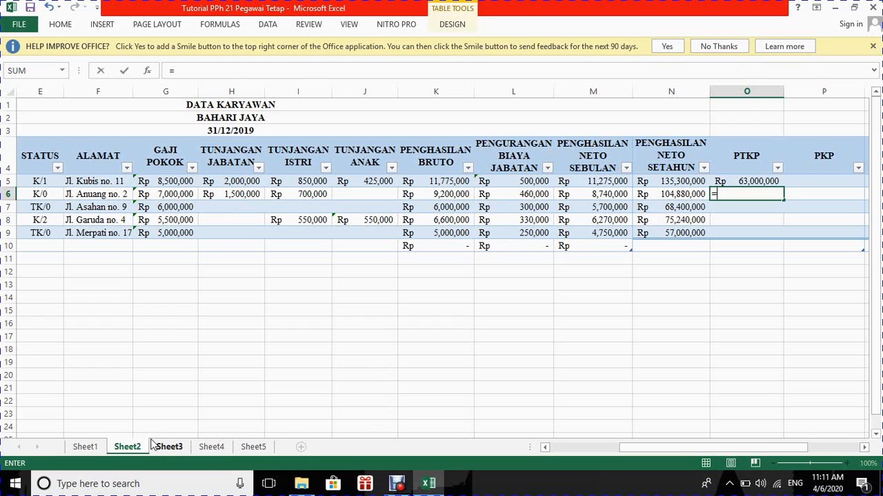
{"action": "left_click", "coordinate": [167, 447]}
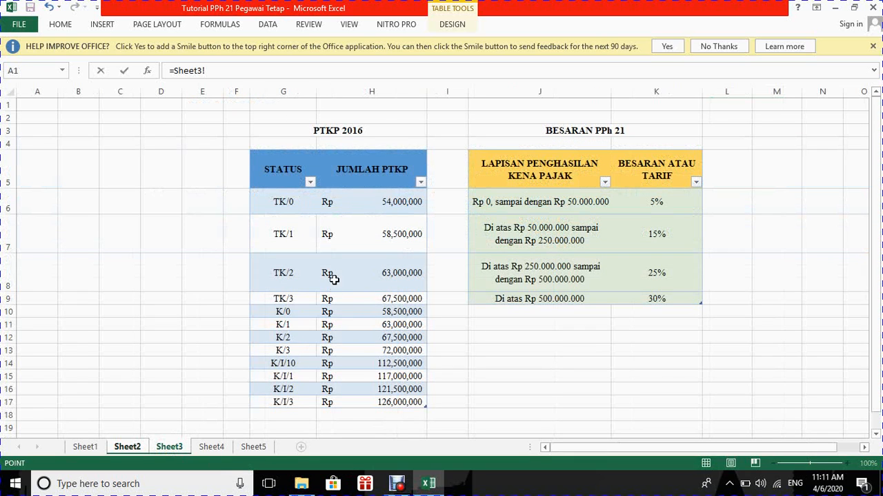
{"action": "left_click", "coordinate": [361, 312]}
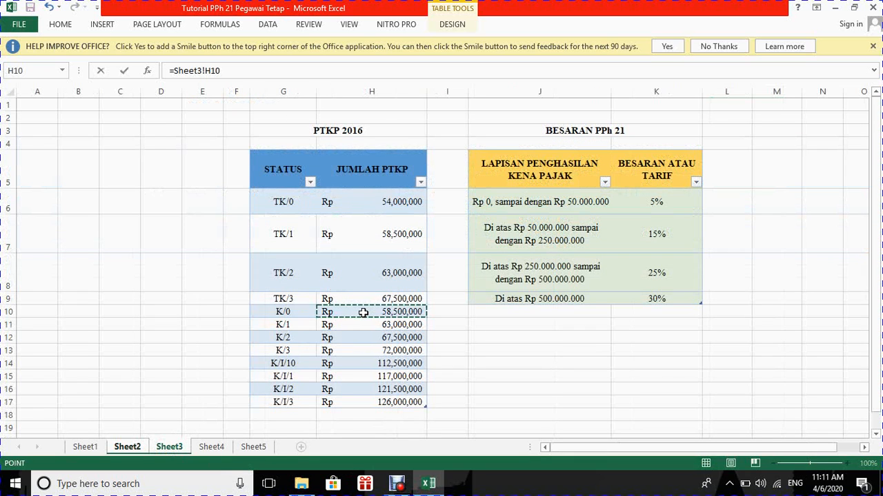
{"action": "key", "text": "Return"}
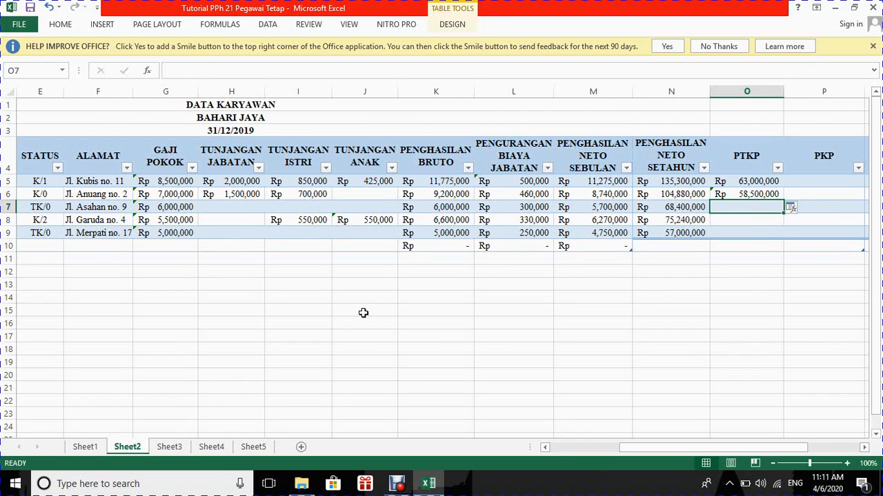
{"action": "type", "text": "="}
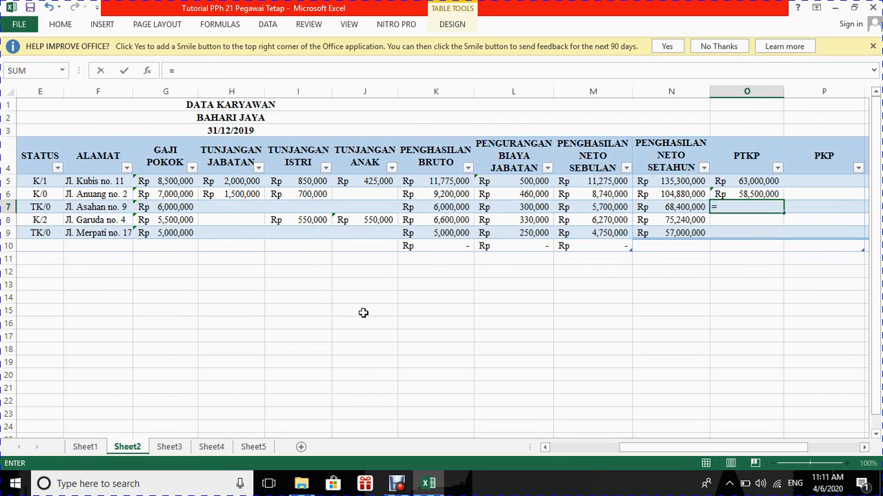
{"action": "left_click", "coordinate": [172, 450]}
{"action": "left_click", "coordinate": [384, 207]}
{"action": "key", "text": "Return"}
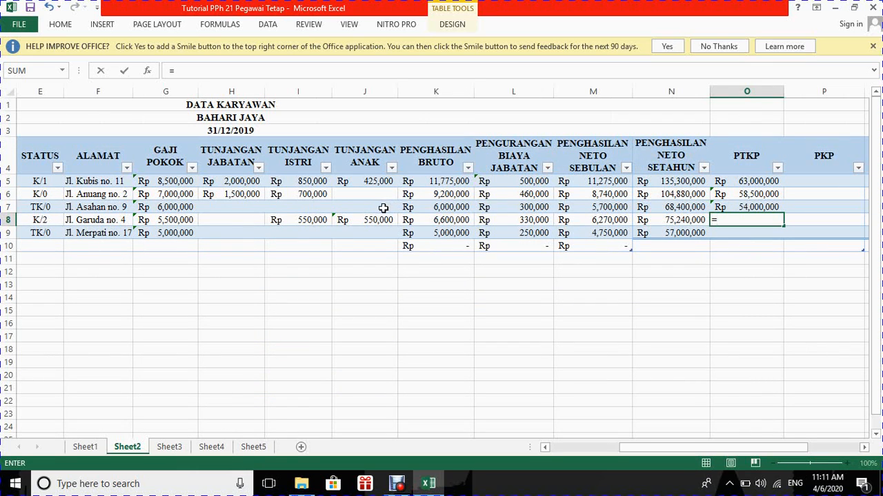
Step: Link PTKP cell O8 to the K/2 amount with =Sheet3!H12 and cell O9 to the TK/0 amount with =Sheet3!H6
{"action": "left_click", "coordinate": [169, 447]}
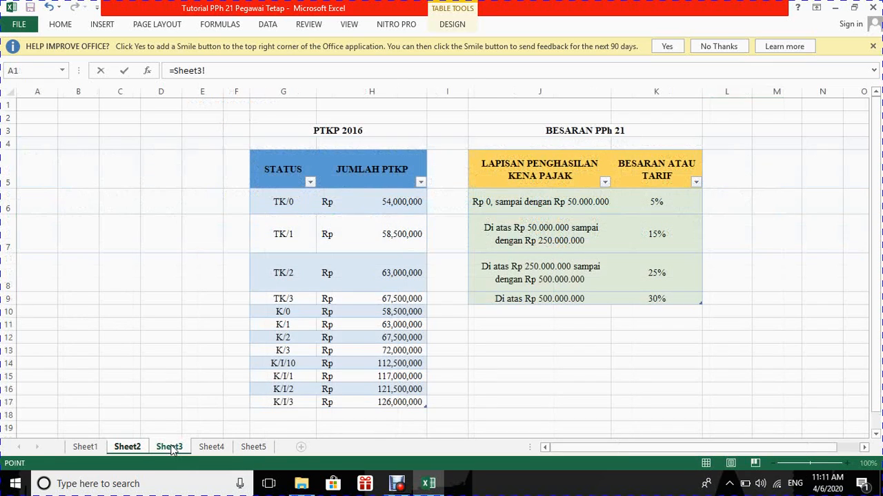
{"action": "left_click", "coordinate": [364, 341]}
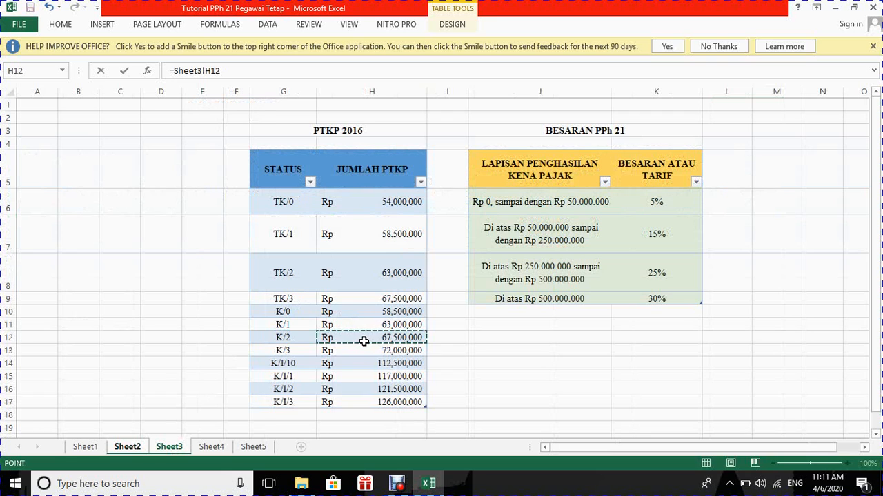
{"action": "key", "text": "Return"}
{"action": "type", "text": "="}
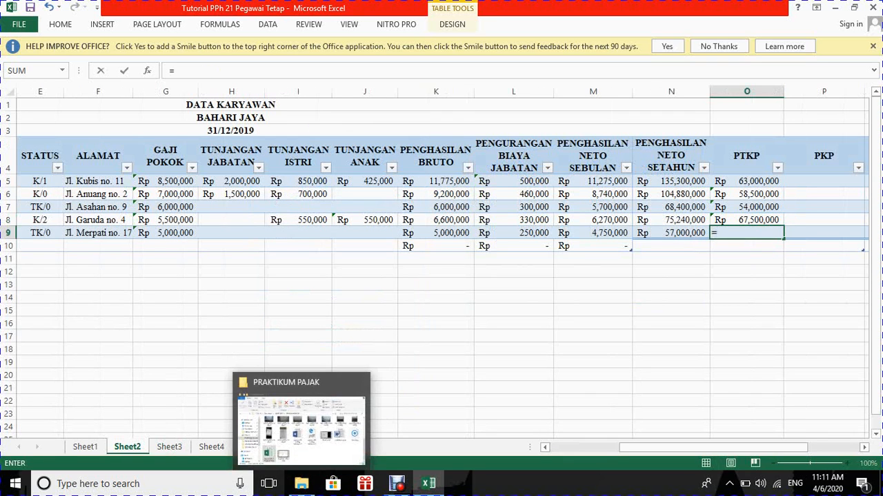
{"action": "left_click", "coordinate": [168, 446]}
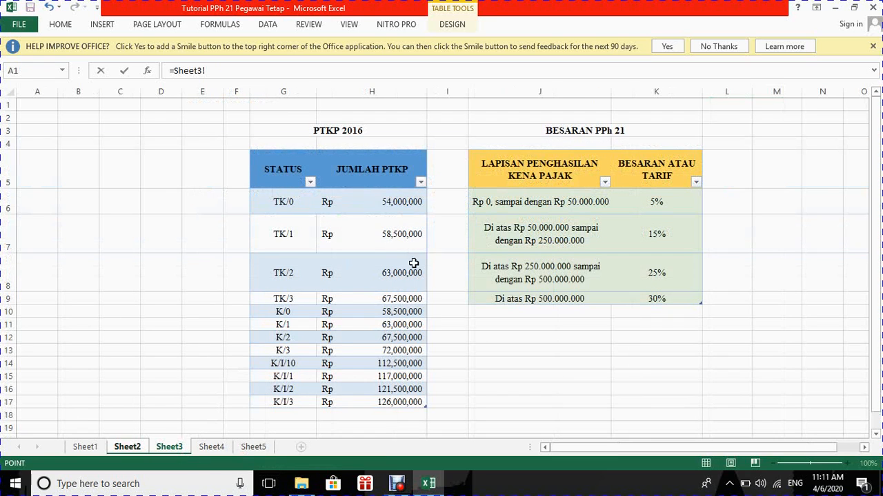
{"action": "left_click", "coordinate": [356, 207]}
{"action": "key", "text": "Return"}
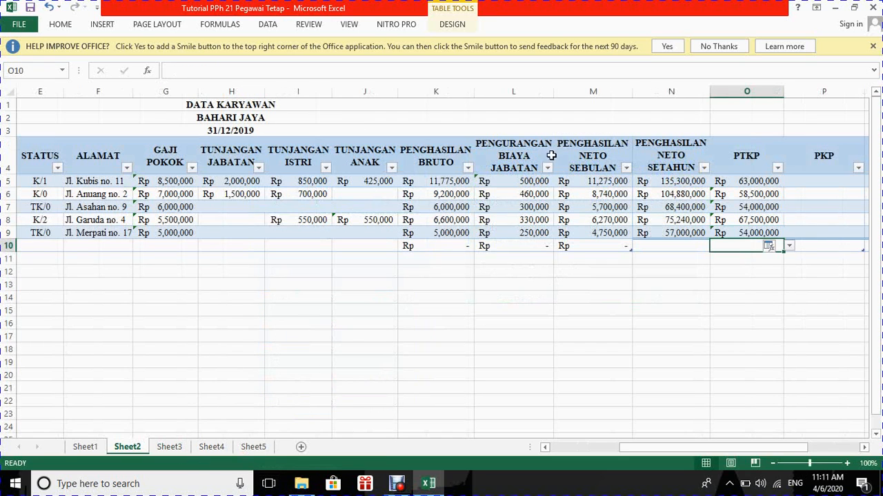
{"action": "left_click", "coordinate": [821, 183]}
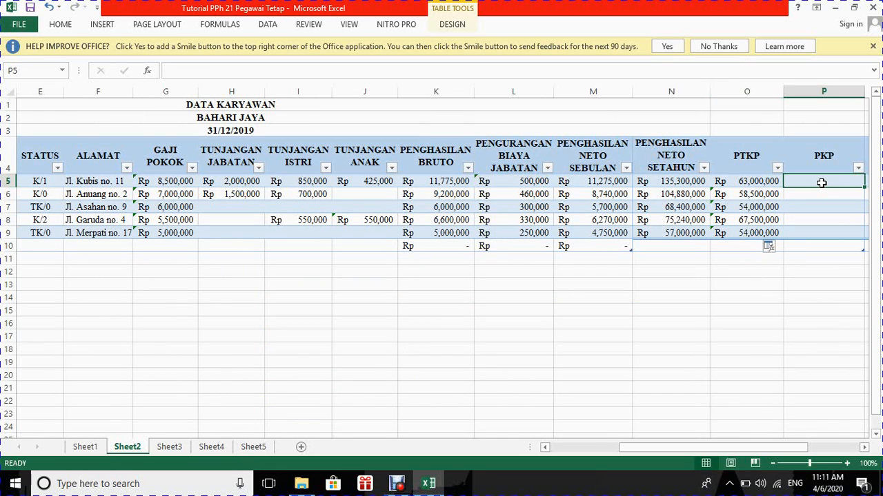
{"action": "type", "text": "="}
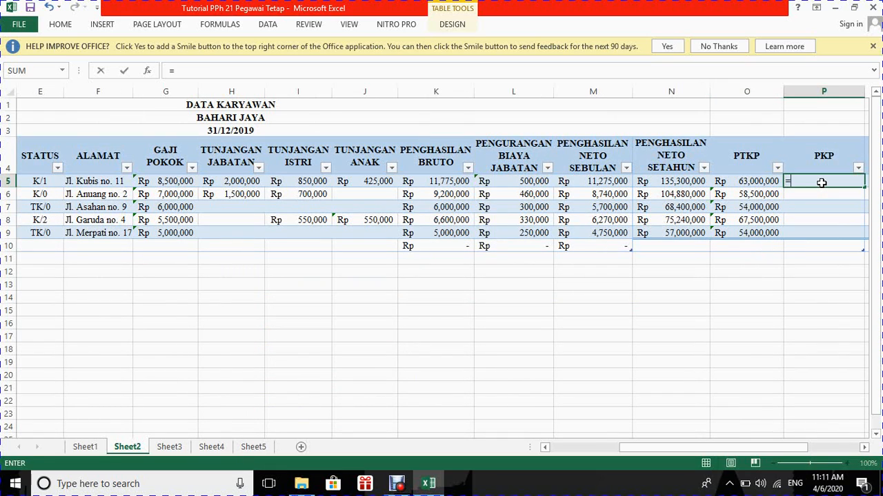
{"action": "left_click", "coordinate": [686, 182]}
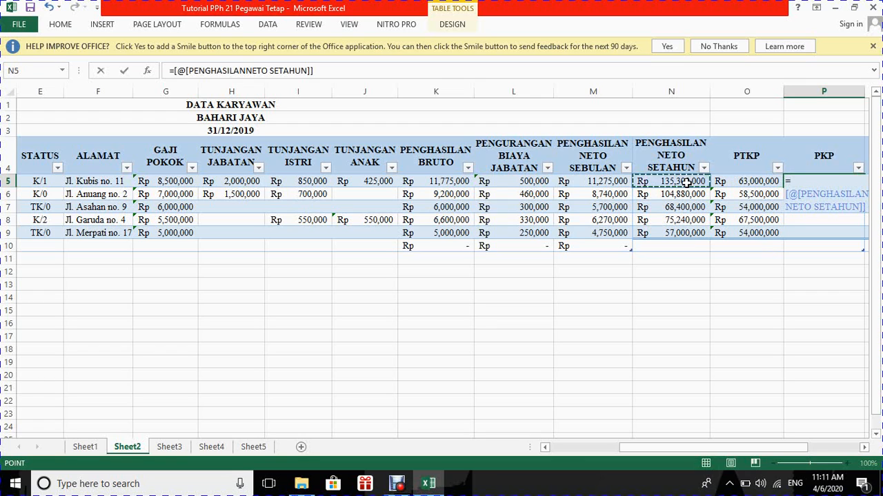
{"action": "type", "text": "-"}
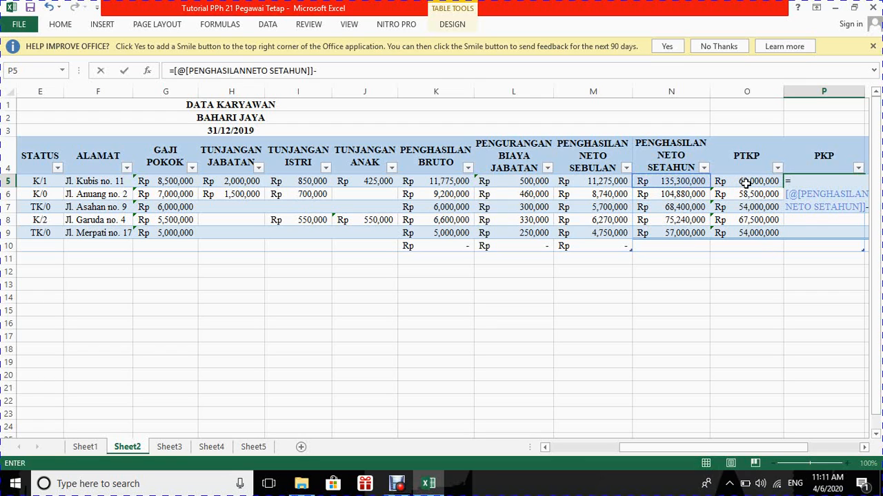
{"action": "left_click", "coordinate": [745, 182]}
{"action": "key", "text": "Return"}
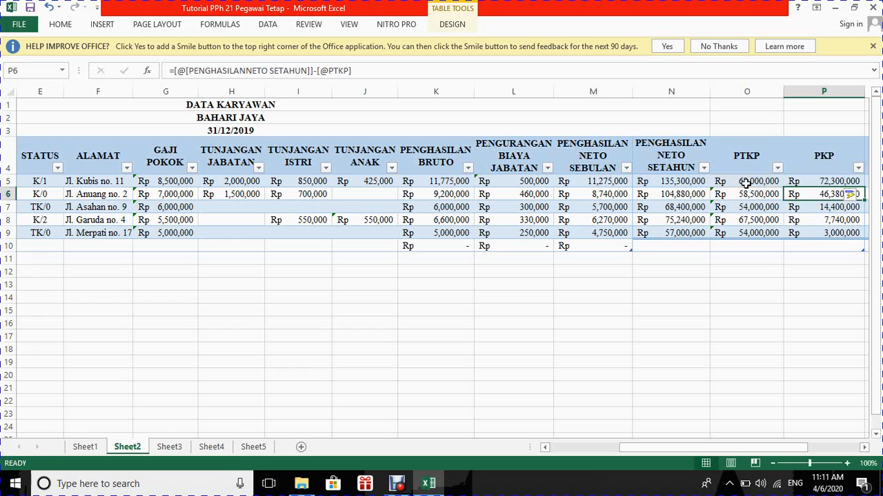
Step: Check the tax brackets on Sheet3, then fill the PPh SETAHUN column from cell Q5 with =(5%*50000000)+(15%*22300000)
{"action": "left_click_drag", "start_coordinate": [786, 452], "coordinate": [849, 452]}
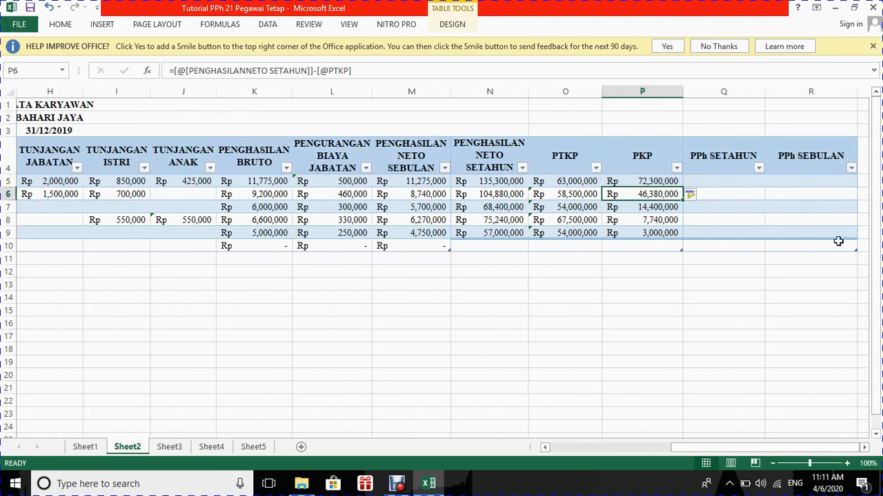
{"action": "left_click", "coordinate": [747, 182]}
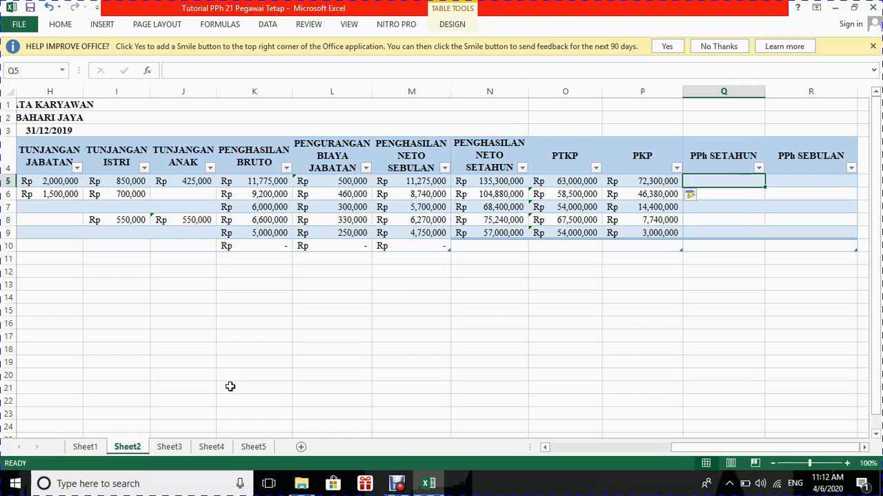
{"action": "left_click", "coordinate": [169, 447]}
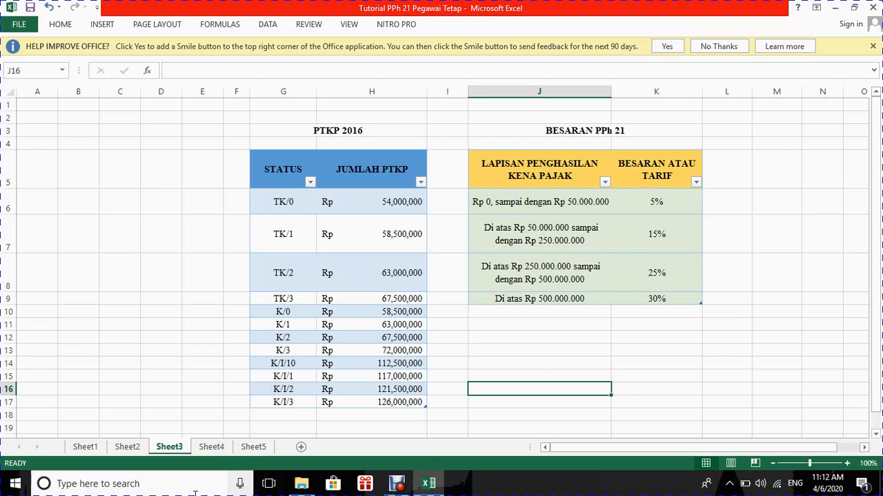
{"action": "left_click", "coordinate": [128, 447]}
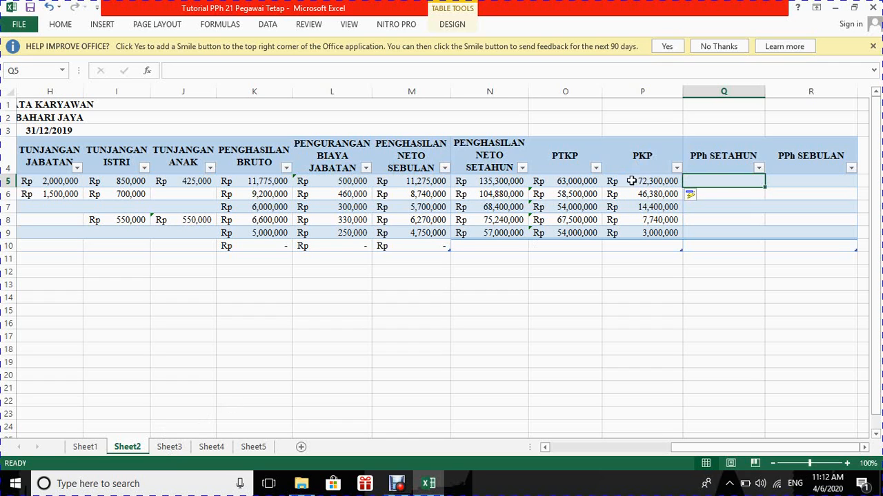
{"action": "left_click", "coordinate": [183, 448]}
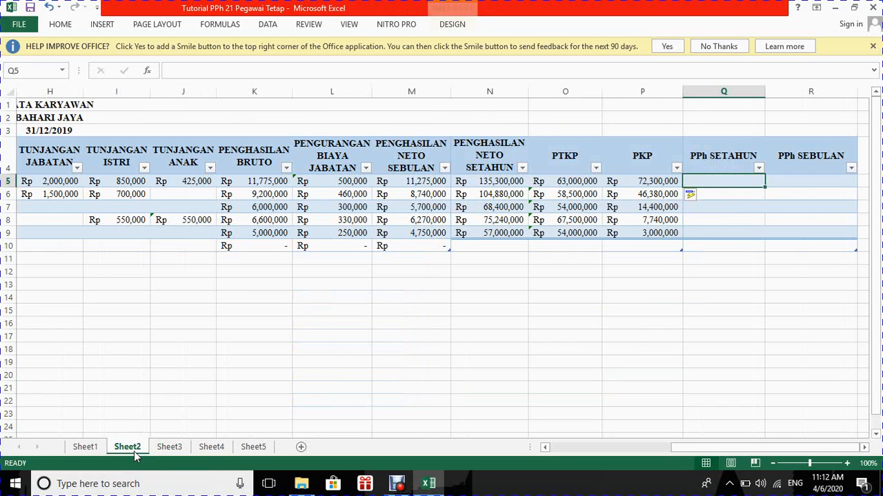
{"action": "left_click", "coordinate": [128, 447]}
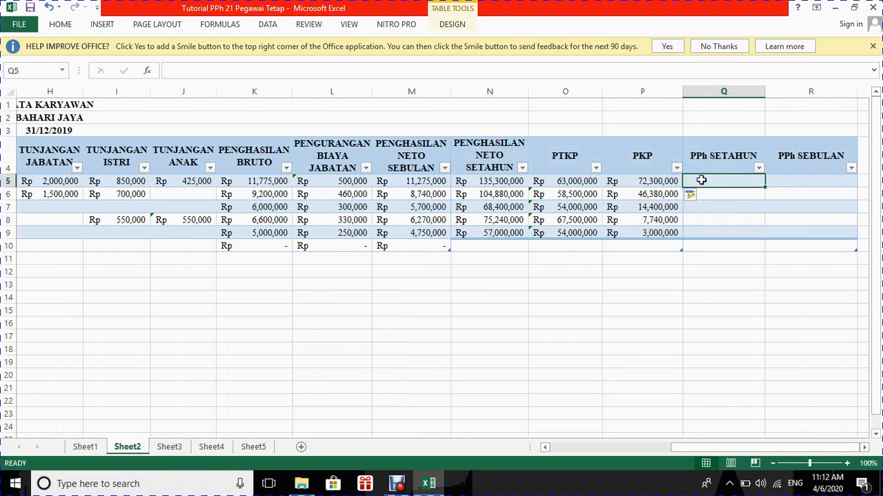
{"action": "type", "text": "="}
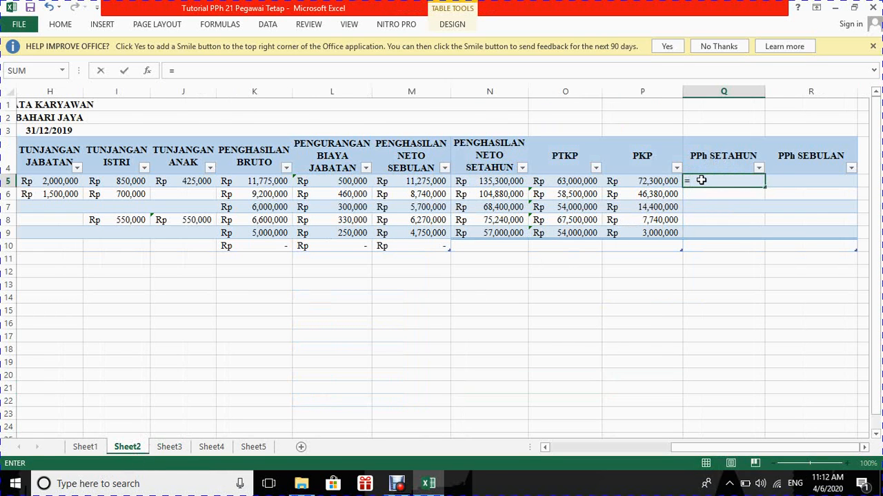
{"action": "type", "text": "(5%*50000000"}
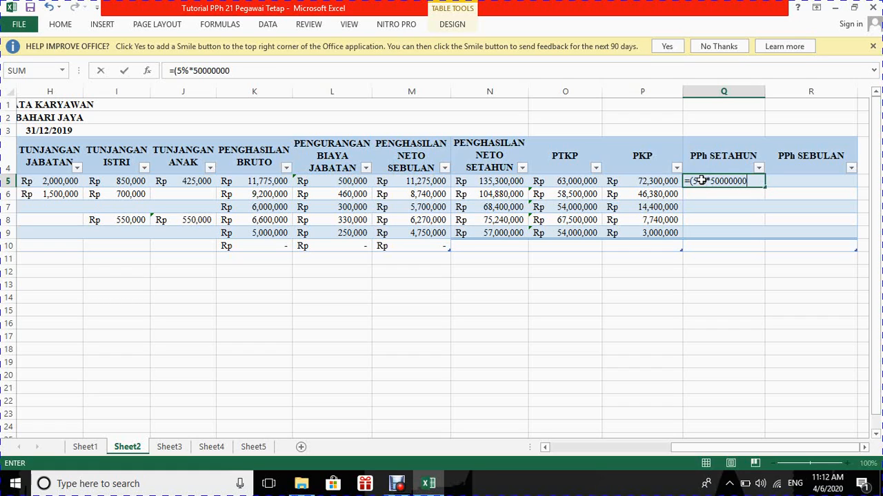
{"action": "type", "text": ")+(15%*"}
{"action": "type", "text": "223"}
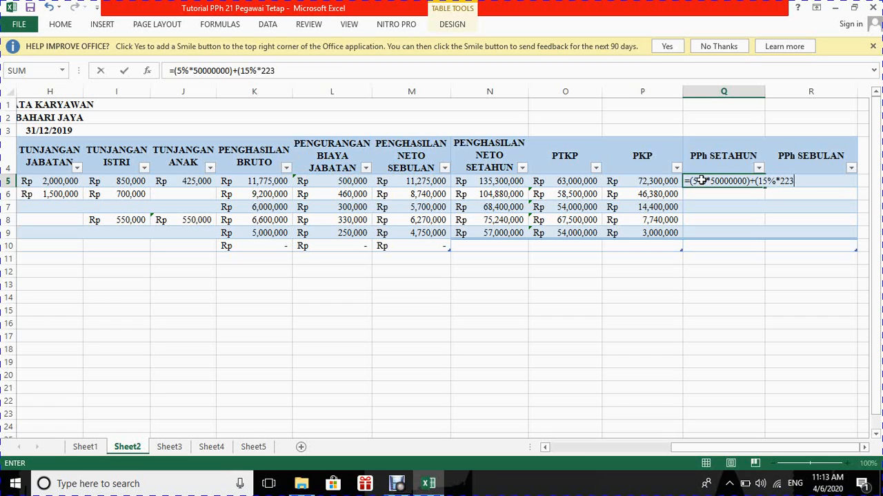
{"action": "type", "text": "00000)"}
{"action": "key", "text": "Return"}
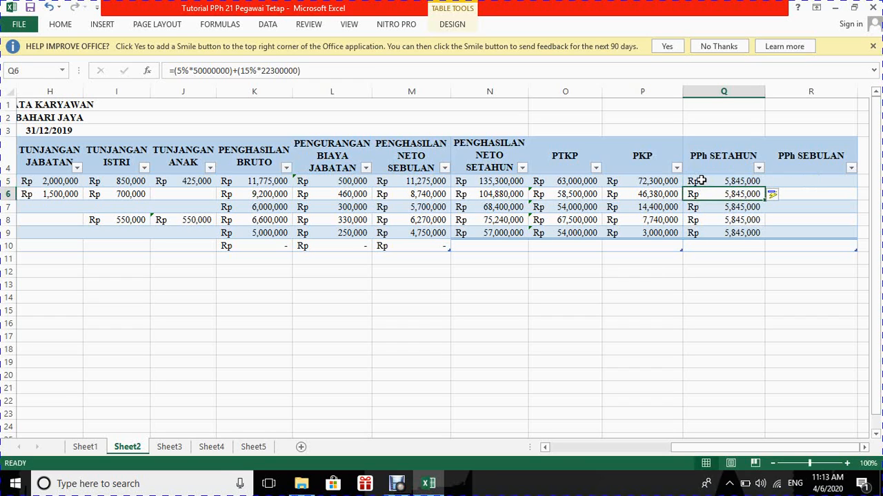
Step: Clear the auto-filled PPh SETAHUN formulas in cells Q6 to Q9
{"action": "key", "text": "BackSpace"}
{"action": "key", "text": "Return"}
{"action": "key", "text": "BackSpace"}
{"action": "key", "text": "Return"}
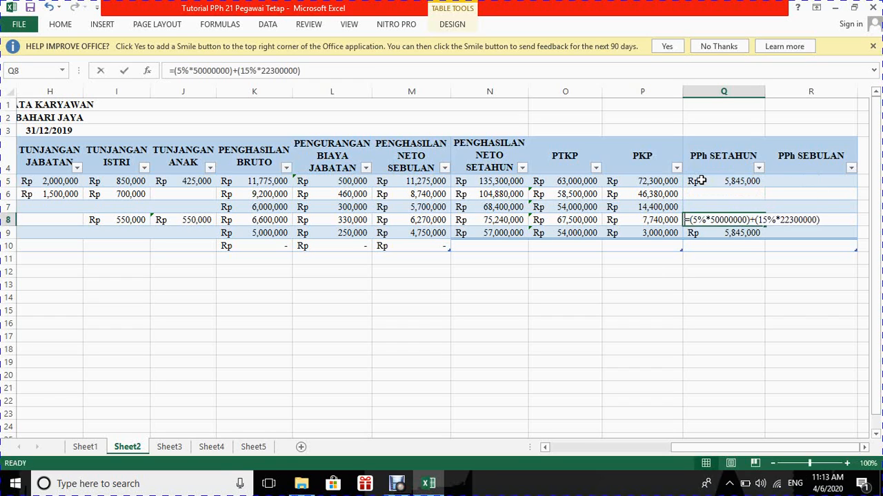
{"action": "key", "text": "BackSpace"}
{"action": "key", "text": "Return"}
{"action": "key", "text": "BackSpace"}
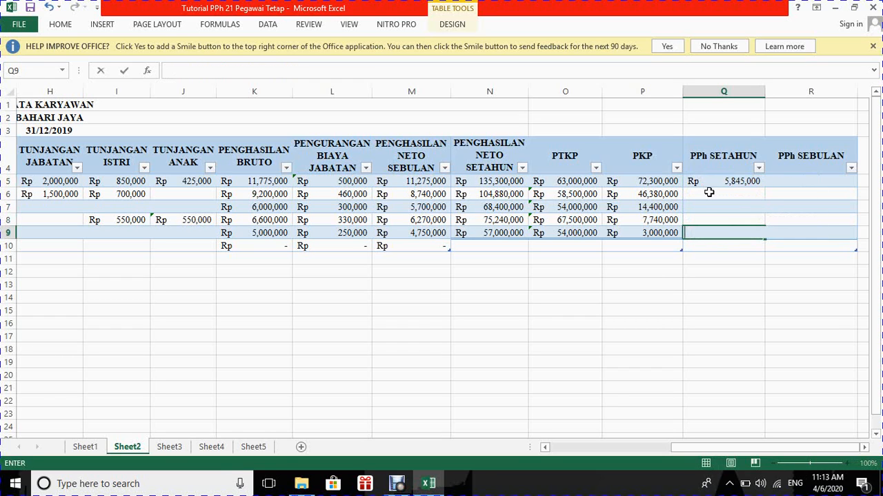
{"action": "left_click", "coordinate": [708, 193]}
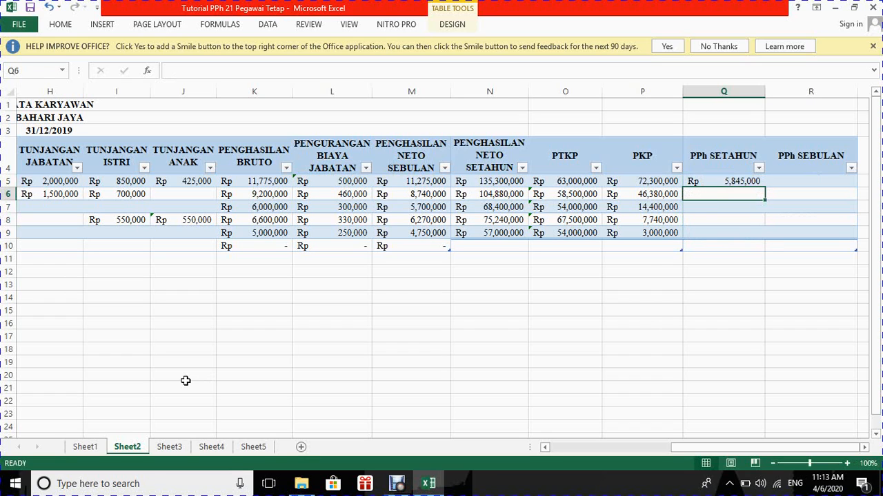
{"action": "left_click", "coordinate": [169, 447]}
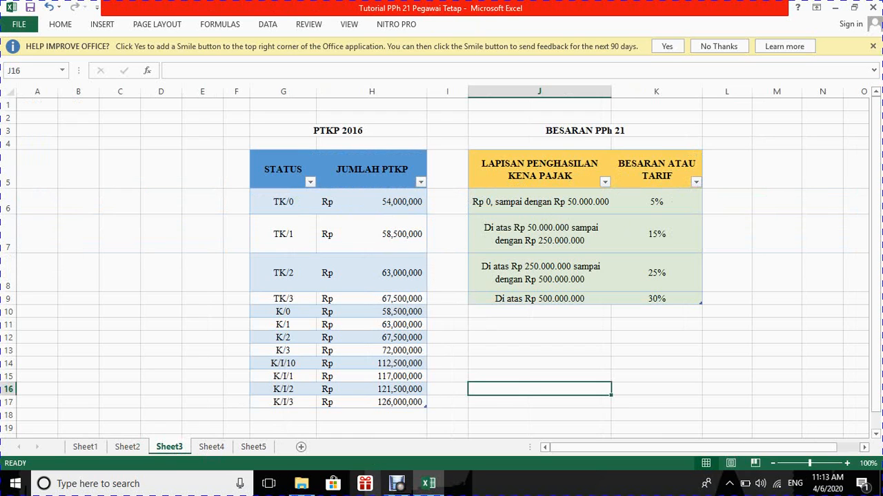
{"action": "left_click", "coordinate": [136, 446]}
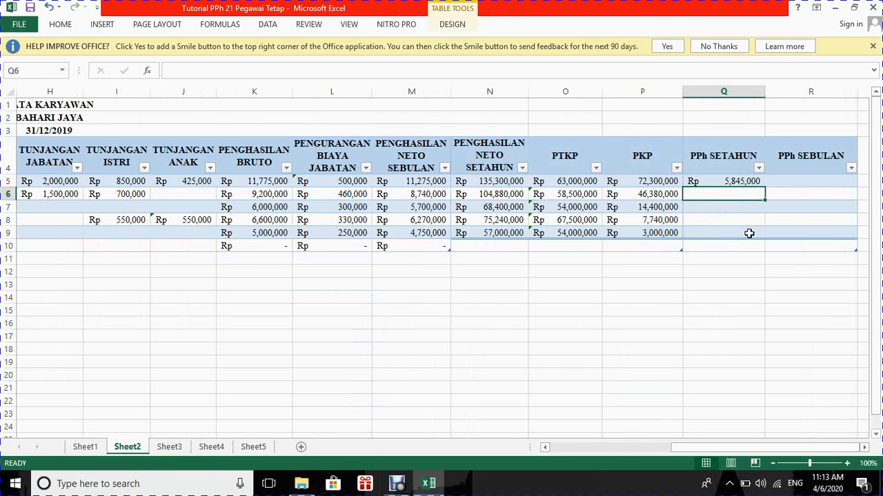
{"action": "type", "text": "="}
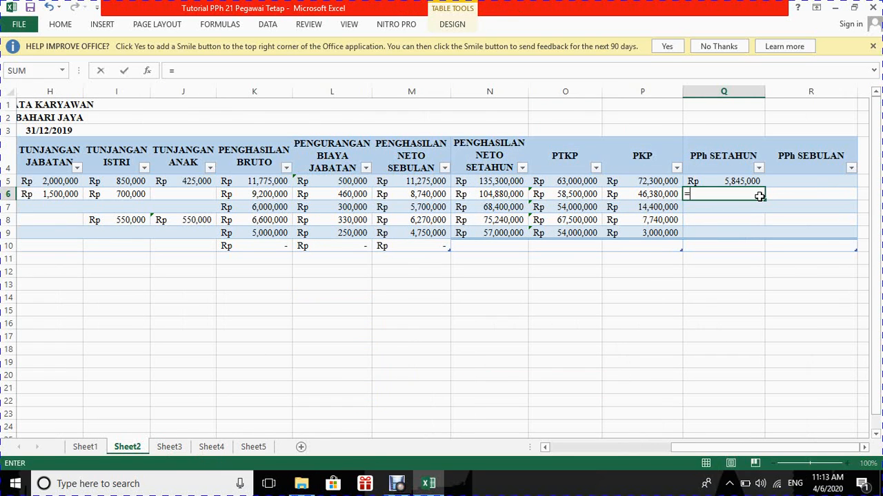
{"action": "type", "text": "5%*"}
{"action": "left_click", "coordinate": [653, 195]}
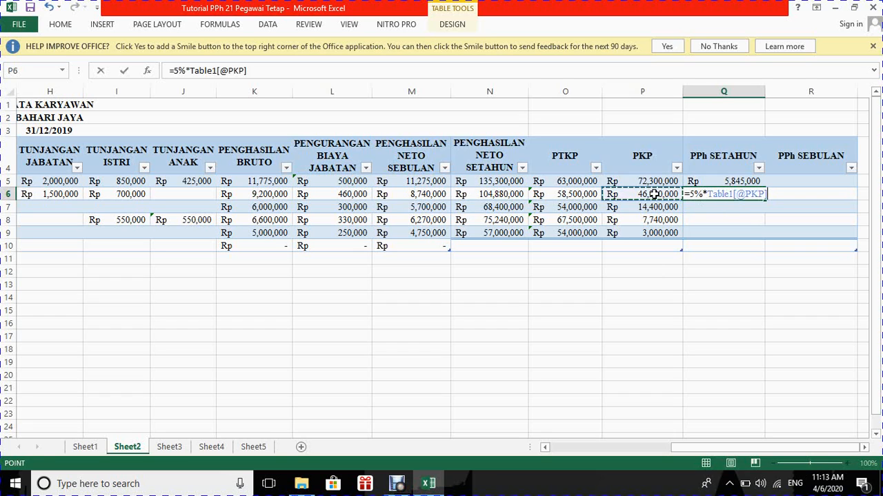
{"action": "key", "text": "Return"}
{"action": "type", "text": "="}
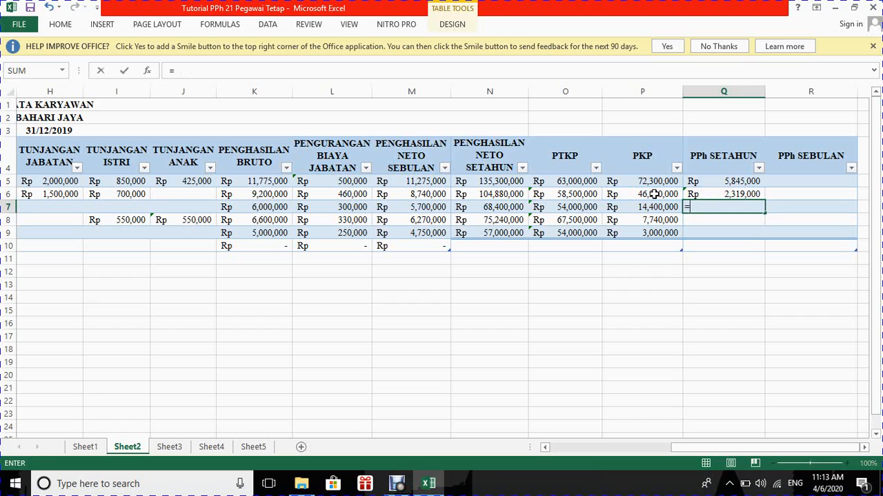
{"action": "type", "text": "5%*"}
{"action": "key", "text": "Left"}
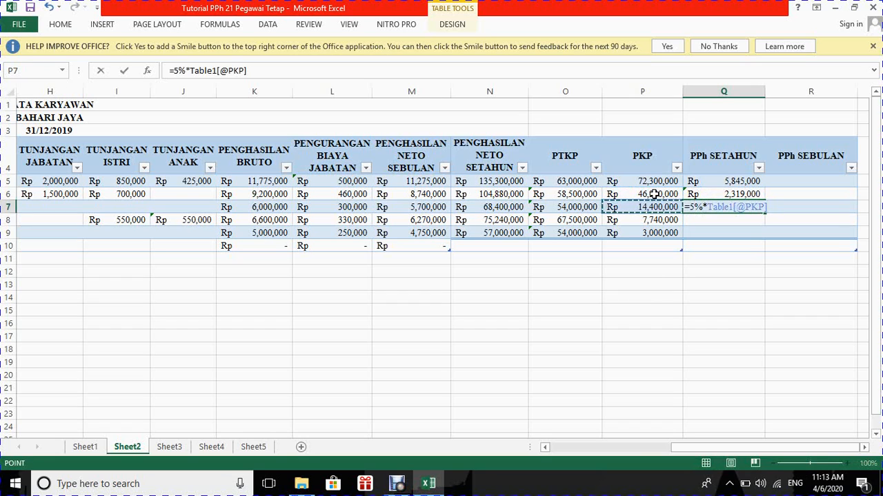
{"action": "key", "text": "Return"}
{"action": "type", "text": "="}
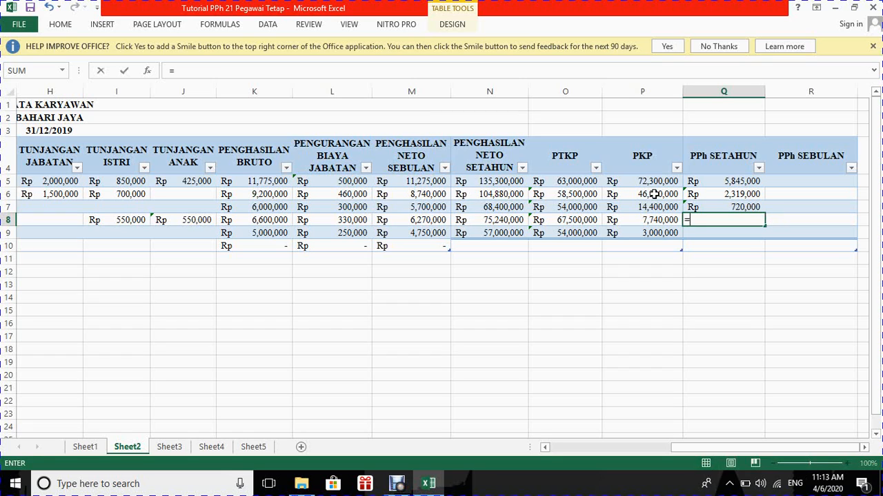
{"action": "type", "text": "5%*"}
{"action": "key", "text": "Left"}
{"action": "key", "text": "Return"}
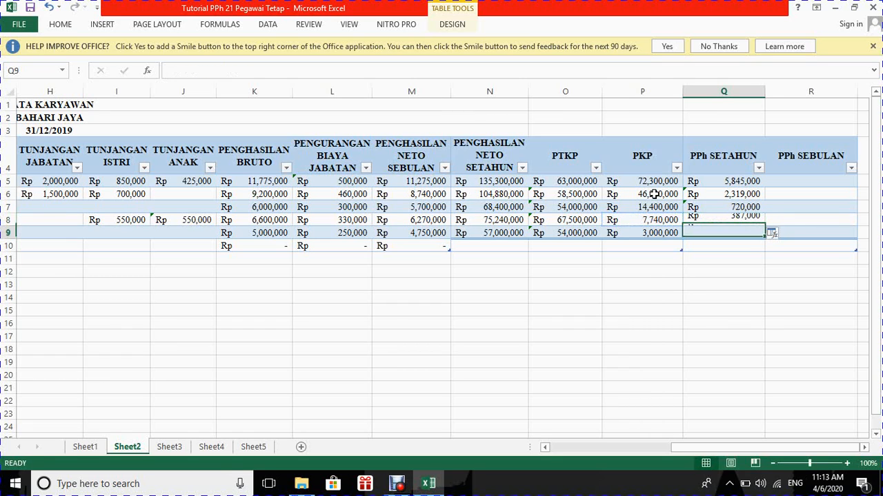
{"action": "type", "text": "=5%"}
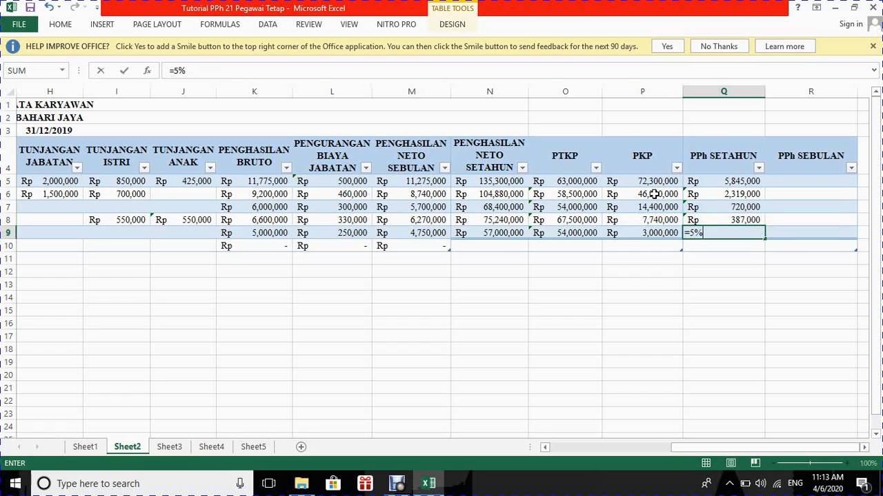
{"action": "type", "text": "*"}
{"action": "key", "text": "Left"}
{"action": "key", "text": "Return"}
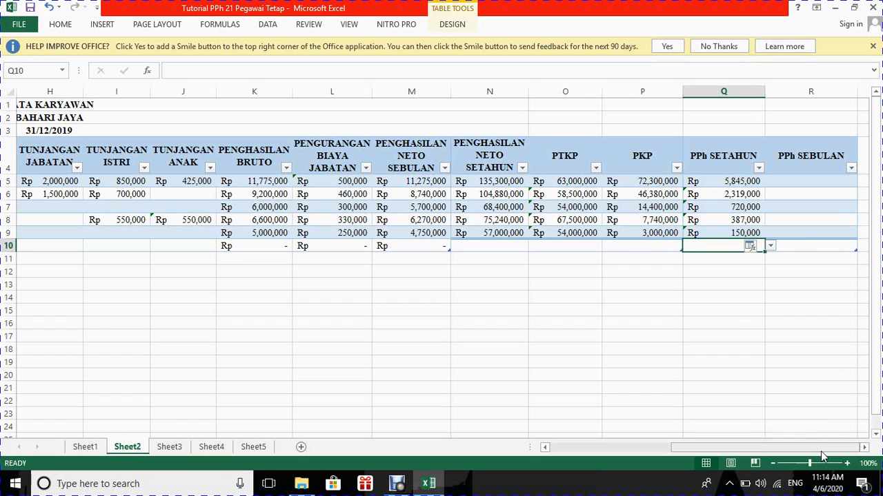
Step: Fill the PPh SEBULAN column from cell R5 with the formula =[@[PPh SETAHUN]]/12
{"action": "left_click", "coordinate": [833, 182]}
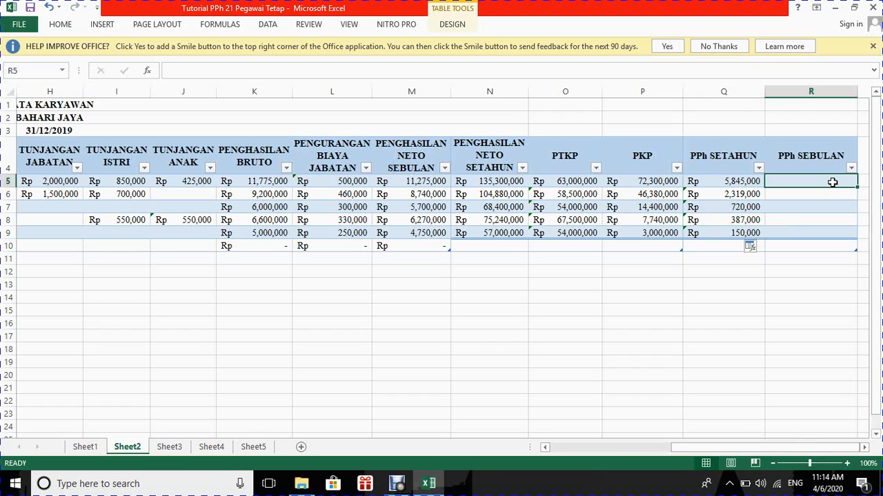
{"action": "type", "text": "="}
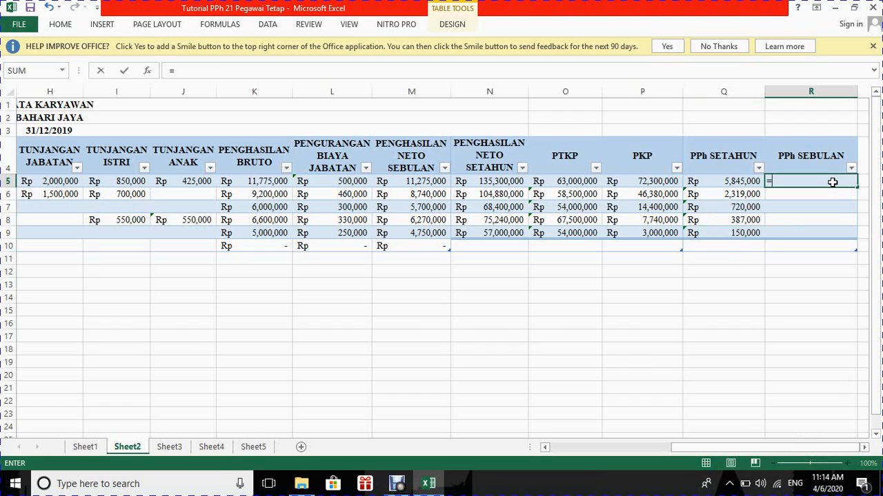
{"action": "left_click", "coordinate": [734, 183]}
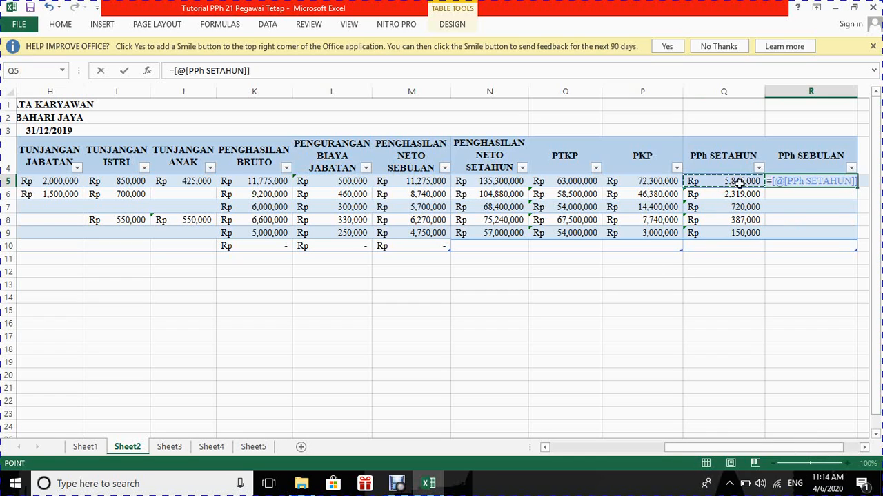
{"action": "type", "text": "/12"}
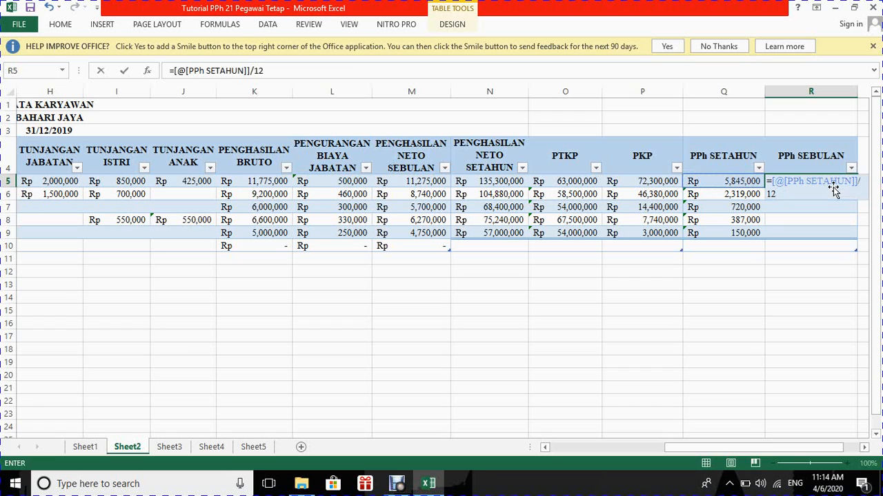
{"action": "key", "text": "Return"}
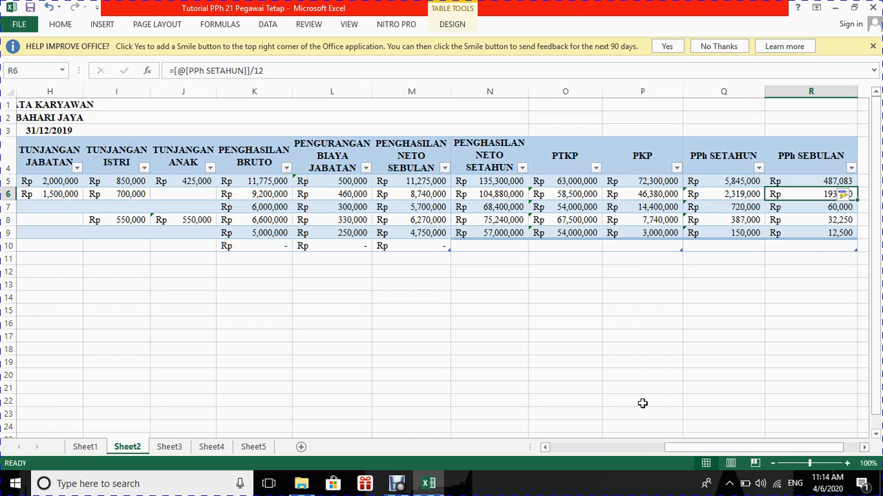
Step: Link the Gaji Pokok amount in Sheet4 cell K6 to the first employee's base salary with =Sheet2!G5
{"action": "left_click_drag", "start_coordinate": [720, 448], "coordinate": [749, 434]}
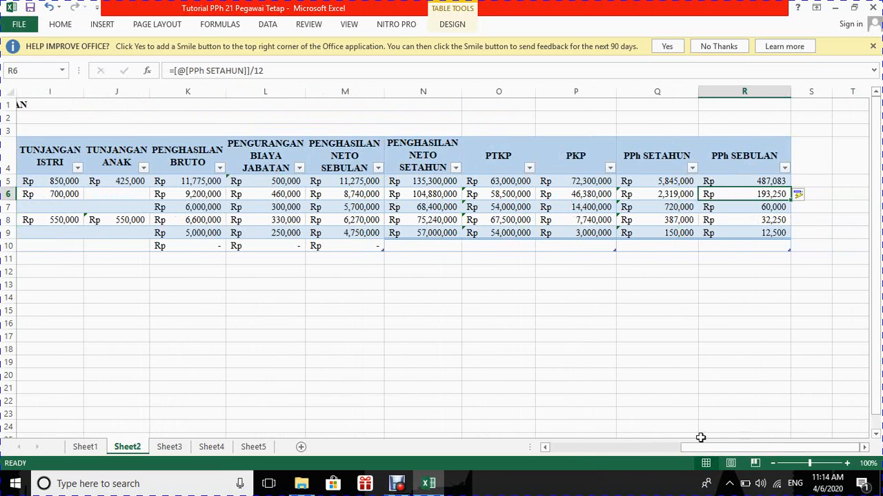
{"action": "left_click", "coordinate": [211, 447]}
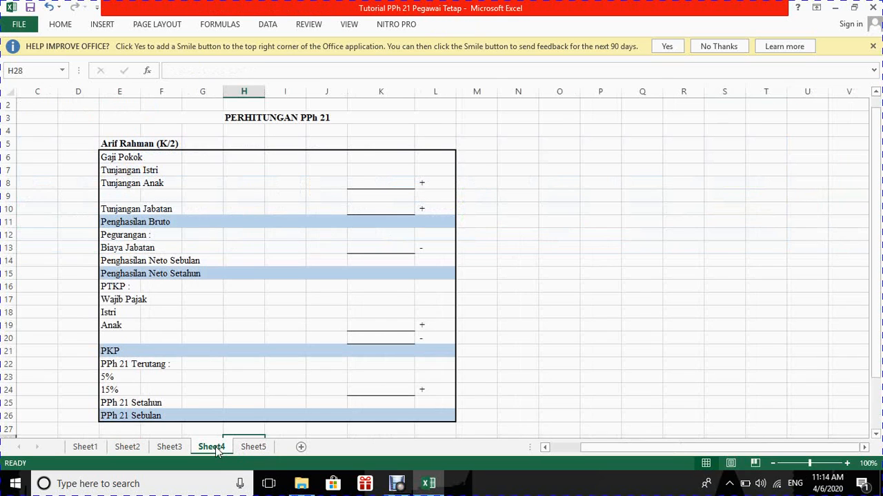
{"action": "left_click", "coordinate": [391, 162]}
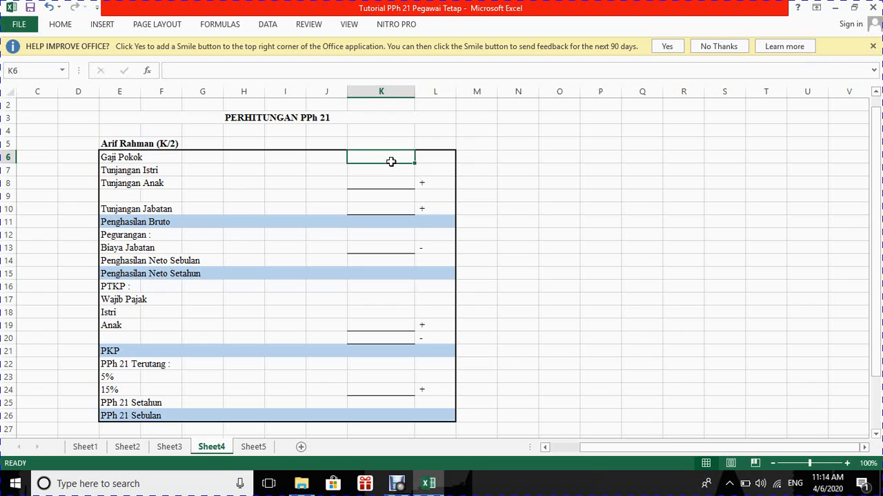
{"action": "type", "text": "="}
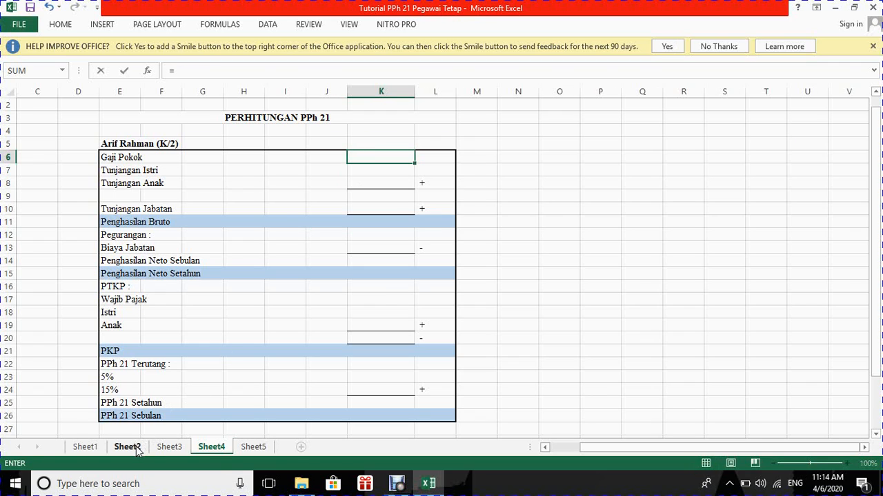
{"action": "left_click", "coordinate": [137, 448]}
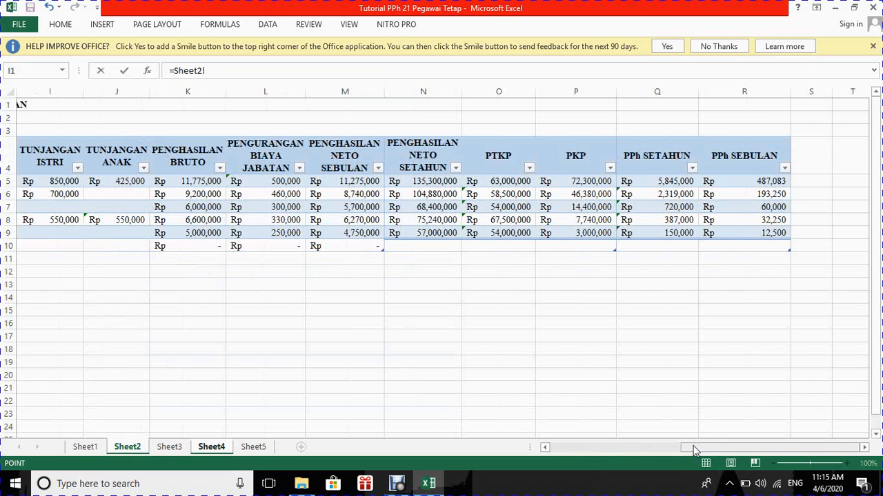
{"action": "left_click_drag", "start_coordinate": [695, 450], "coordinate": [520, 462]}
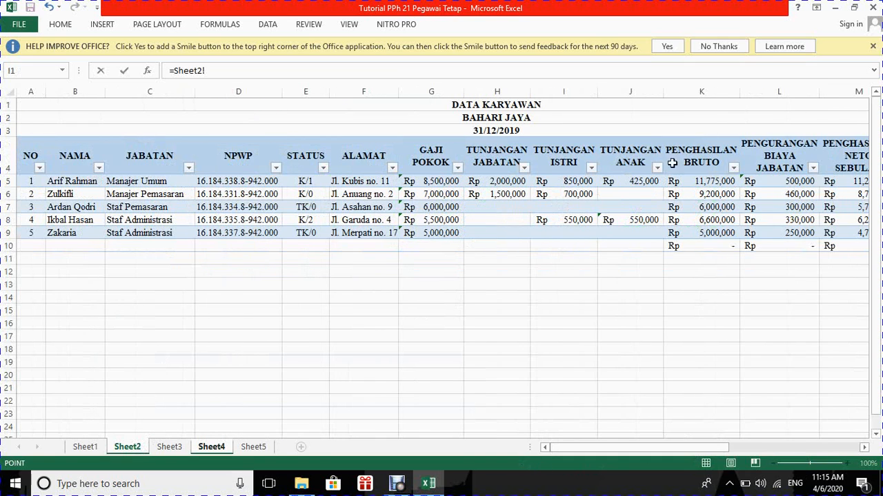
{"action": "left_click", "coordinate": [456, 181]}
{"action": "key", "text": "Return"}
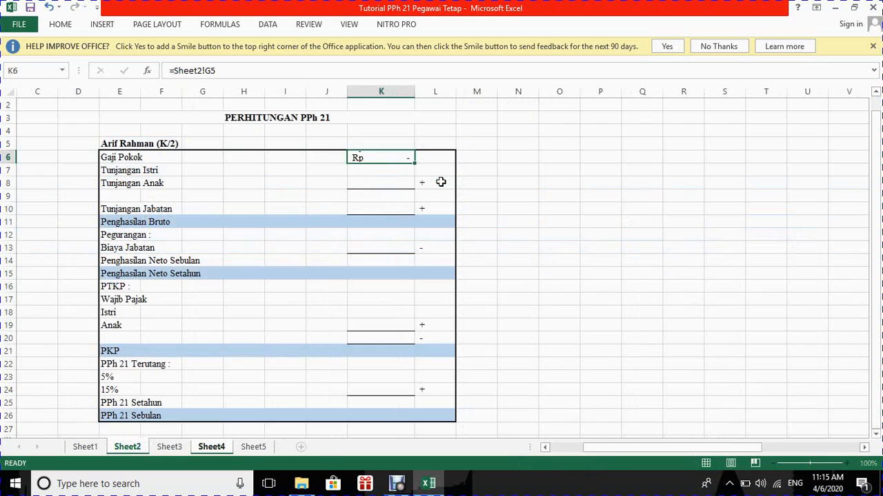
Step: Link Tunjangan Istri in Sheet4 cell K7 with =Sheet2!I5 and Tunjangan Anak in K8 with =Sheet2!J5
{"action": "type", "text": "="}
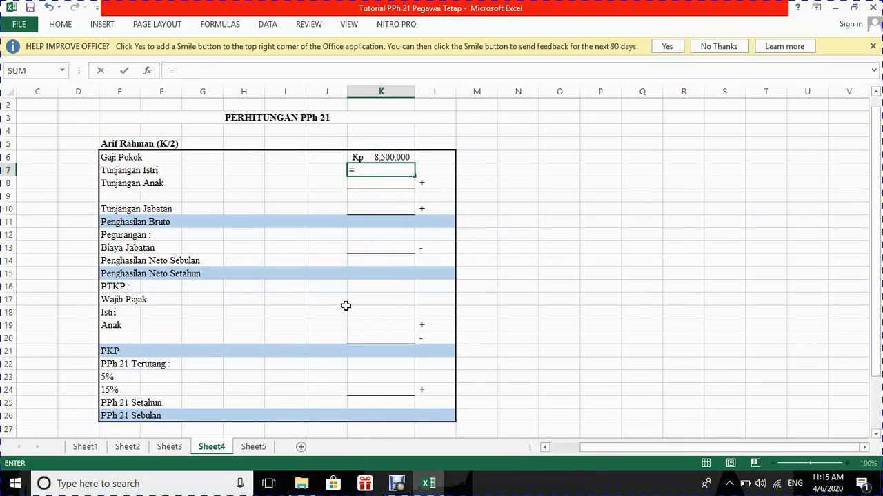
{"action": "left_click", "coordinate": [127, 447]}
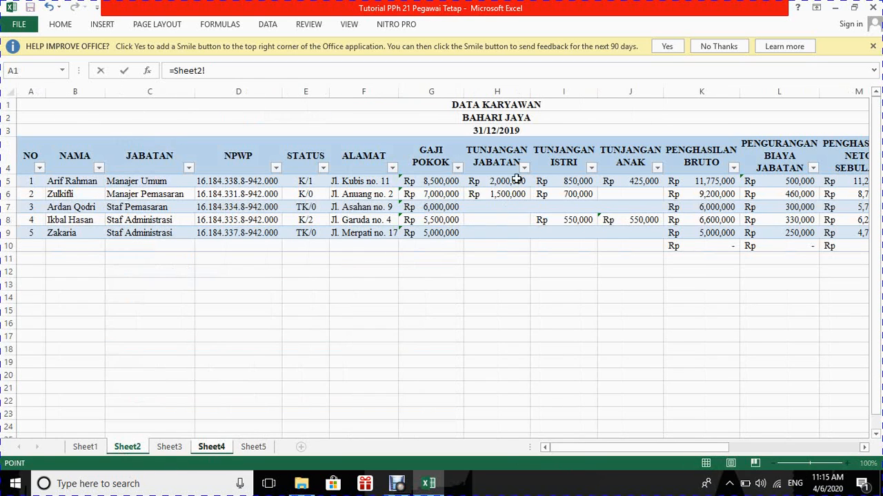
{"action": "left_click", "coordinate": [555, 181]}
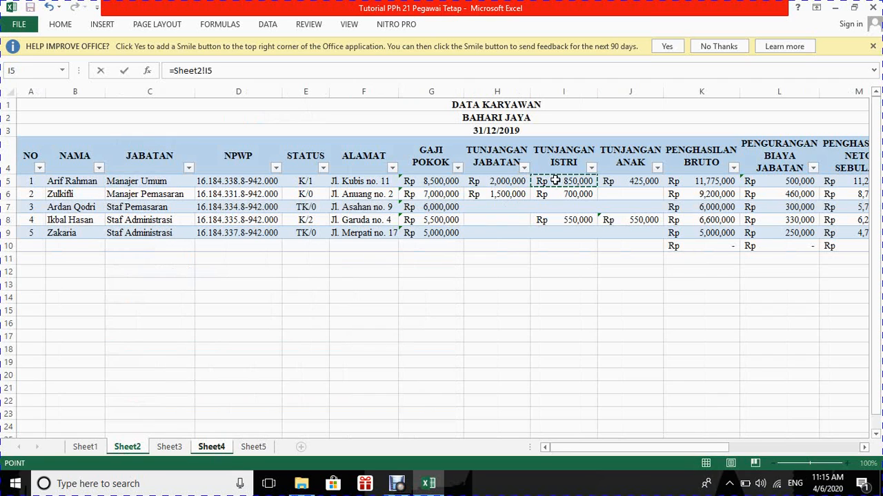
{"action": "key", "text": "Return"}
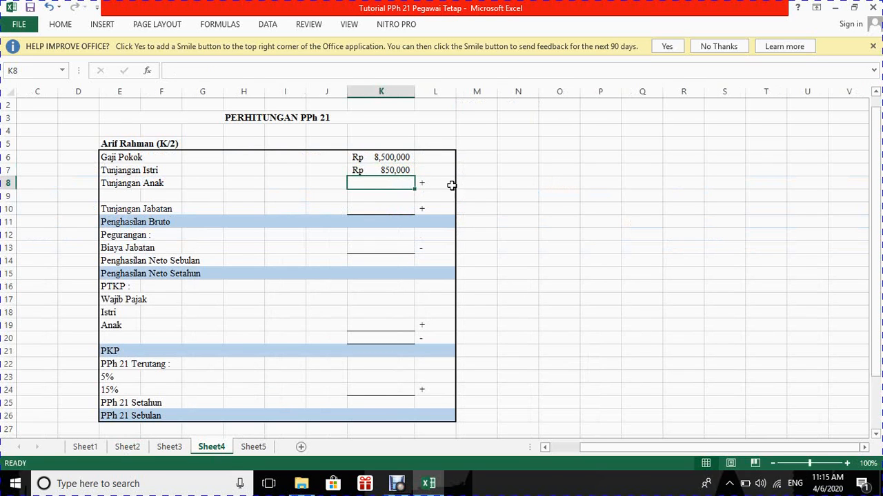
{"action": "type", "text": "=Sheet2!"}
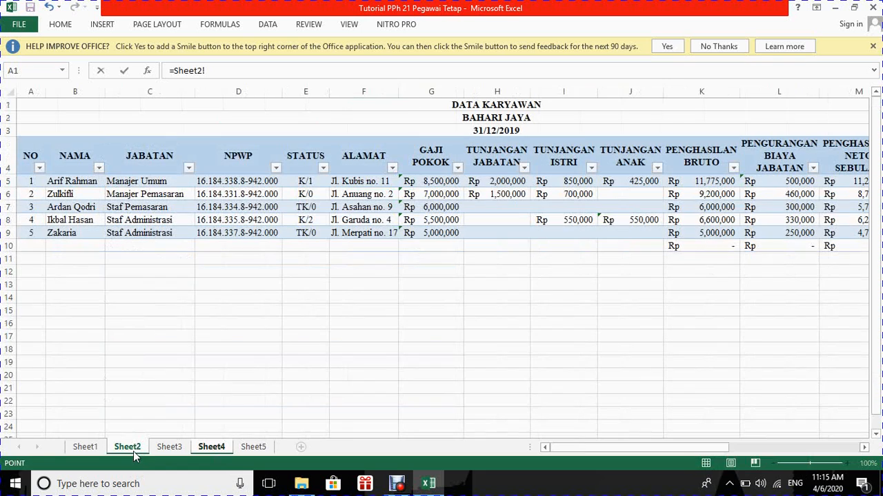
{"action": "left_click", "coordinate": [127, 447]}
{"action": "left_click", "coordinate": [619, 180]}
{"action": "key", "text": "Return"}
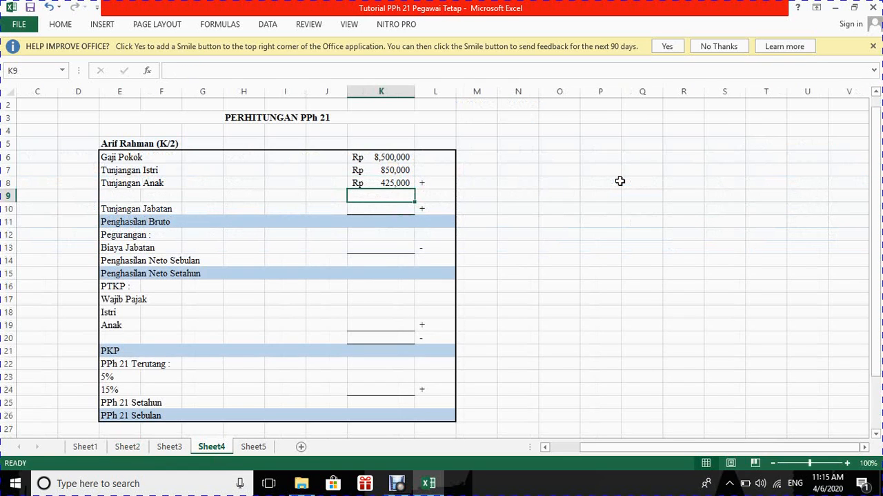
Step: Subtotal the base salary and family allowances in cell K9 with =SUM(K6:K8)
{"action": "type", "text": "="}
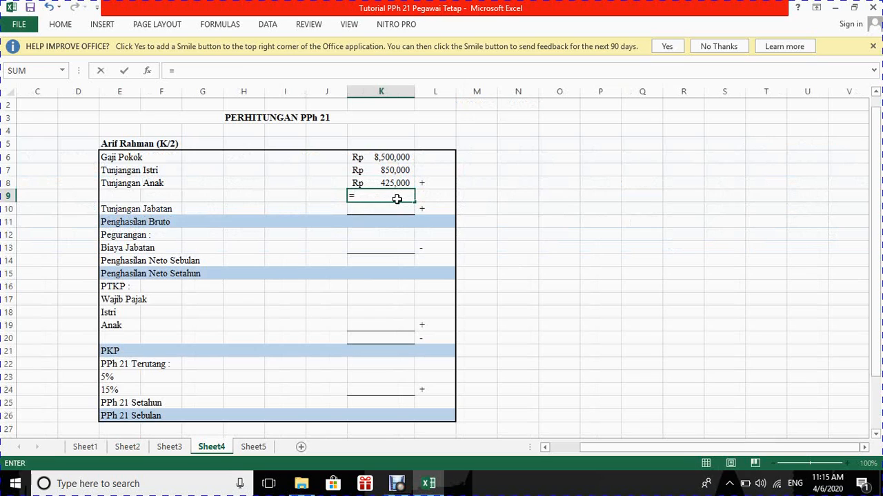
{"action": "type", "text": "SU"}
{"action": "key", "text": "BackSpace"}
{"action": "type", "text": "SUM"}
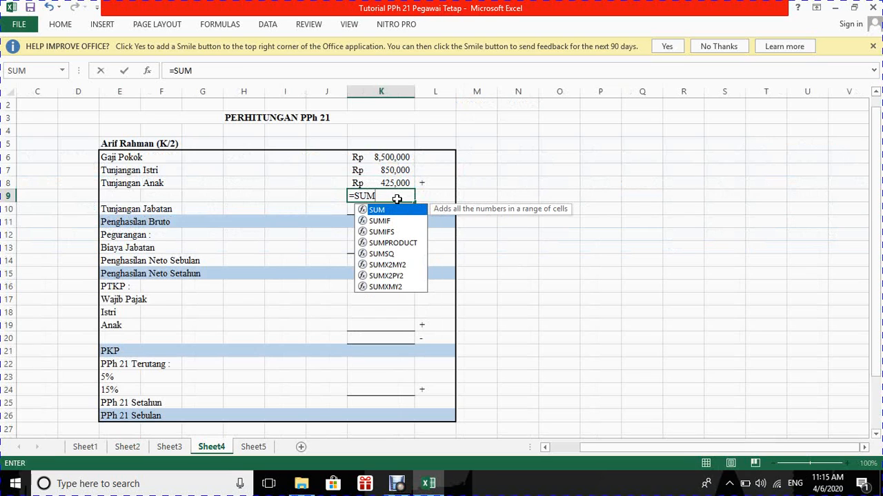
{"action": "type", "text": "("}
{"action": "left_click_drag", "start_coordinate": [362, 160], "coordinate": [368, 178]}
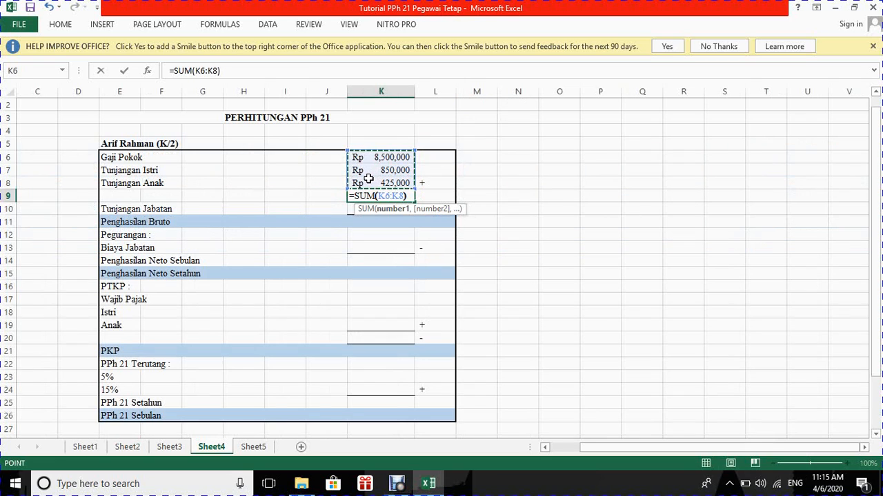
{"action": "key", "text": "Return"}
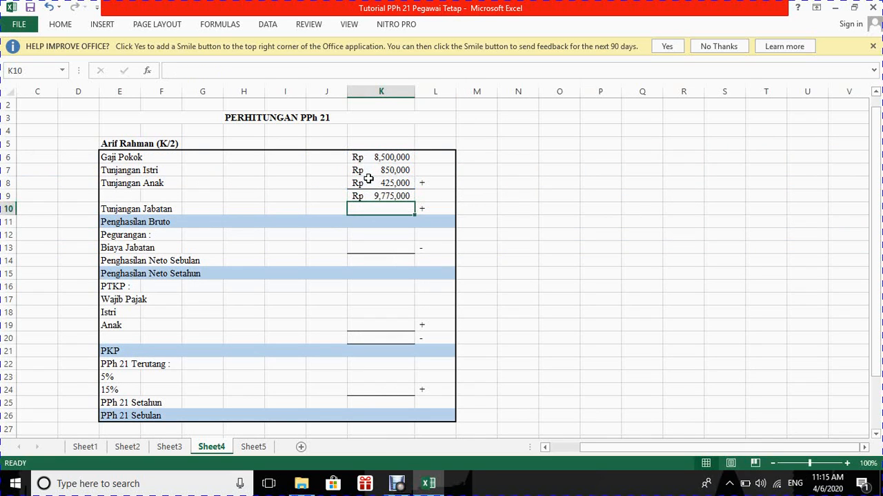
Step: Link Tunjangan Jabatan in K10 with =Sheet2!H5 and calculate Penghasilan Bruto in K11 with =SUM(K9:K10)
{"action": "type", "text": "="}
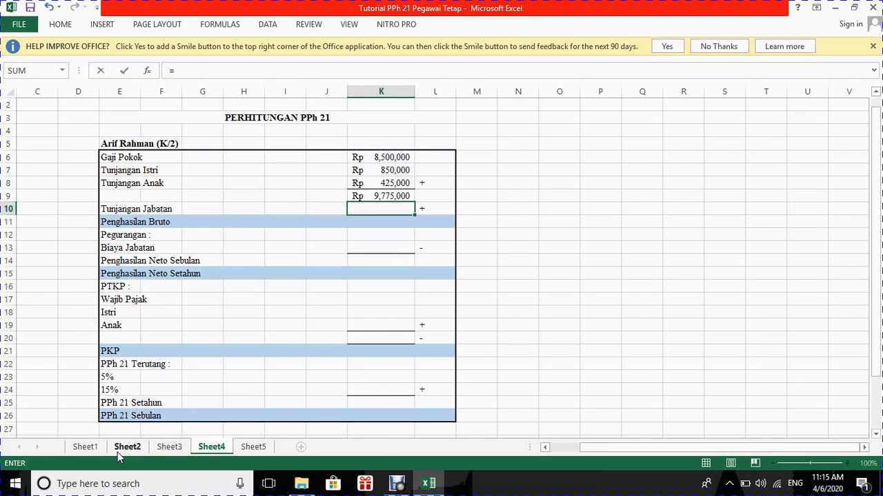
{"action": "left_click", "coordinate": [123, 448]}
{"action": "left_click", "coordinate": [511, 182]}
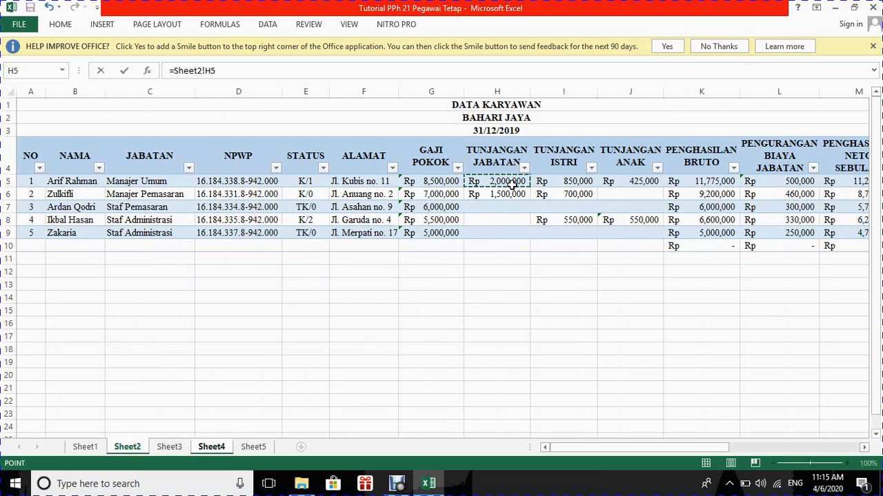
{"action": "key", "text": "Return"}
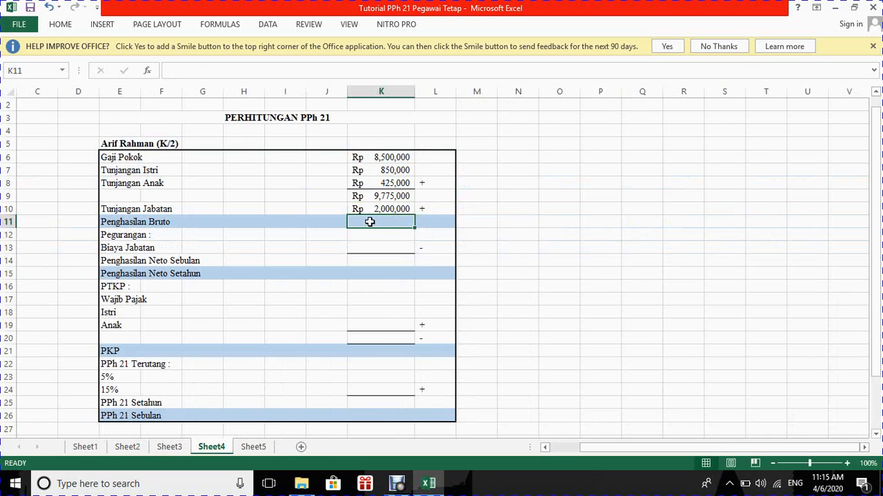
{"action": "type", "text": "="}
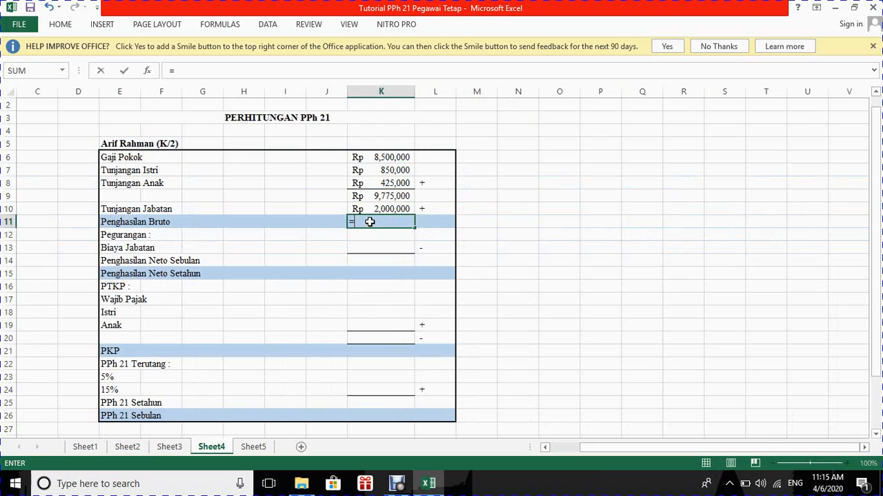
{"action": "type", "text": "SUM("}
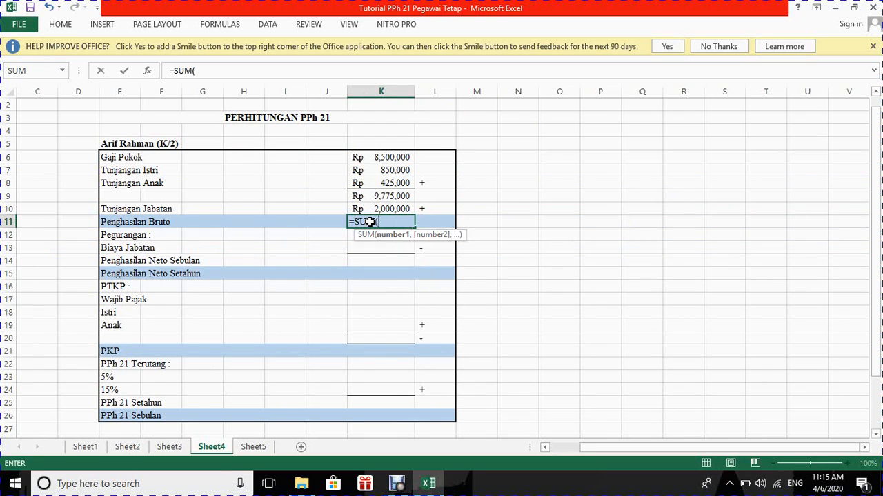
{"action": "left_click_drag", "start_coordinate": [380, 197], "coordinate": [377, 206]}
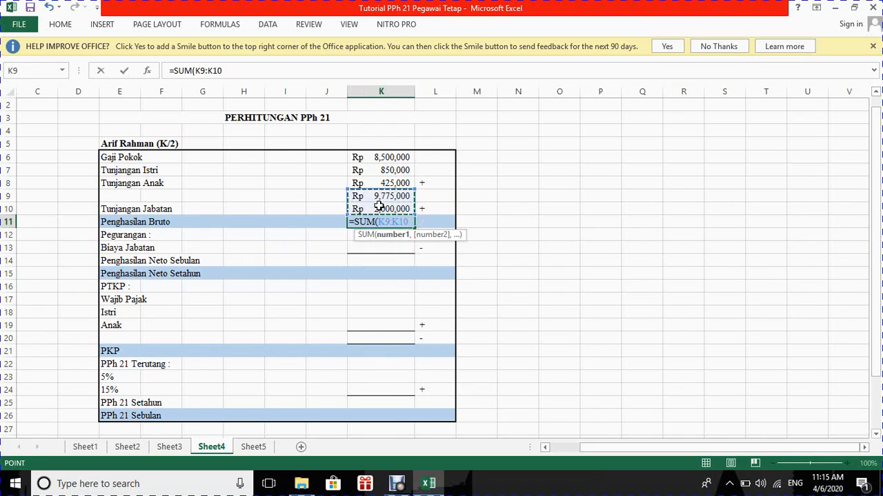
{"action": "key", "text": "Return"}
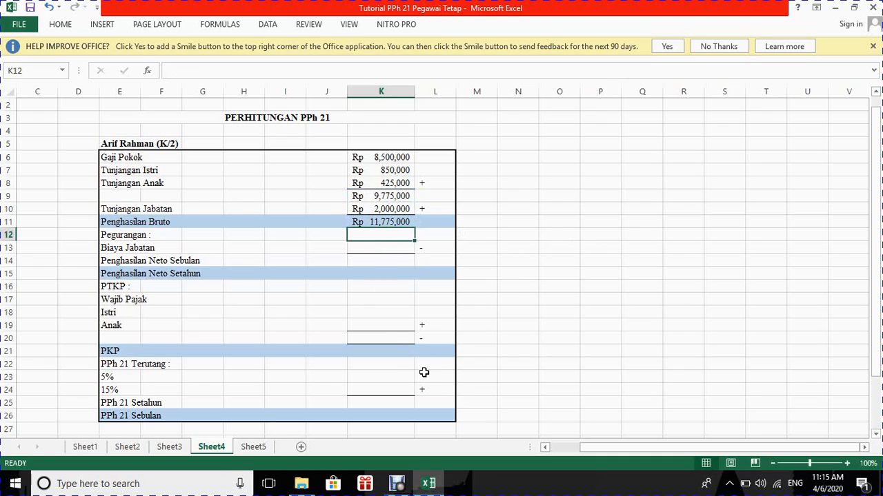
Step: Link the Biaya Jabatan deduction in cell K13 to the first employee's amount with =Sheet2!L5
{"action": "left_click", "coordinate": [386, 248]}
{"action": "type", "text": "="}
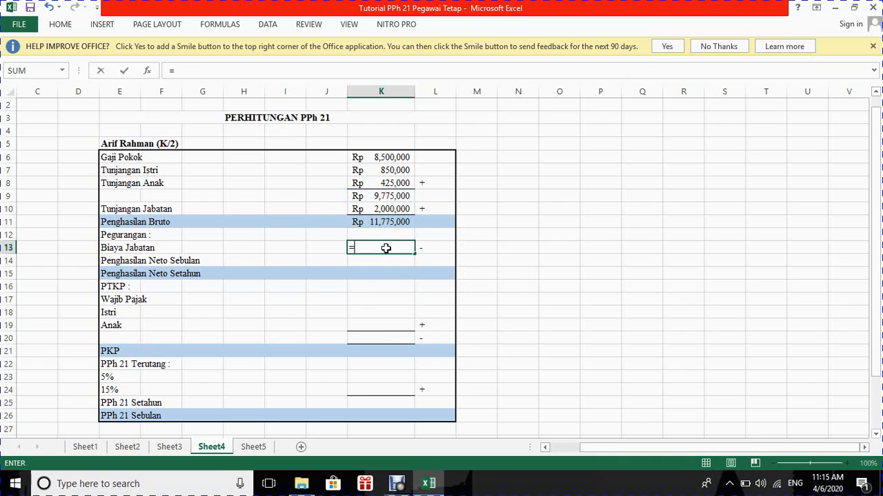
{"action": "left_click", "coordinate": [144, 450]}
{"action": "left_click", "coordinate": [806, 185]}
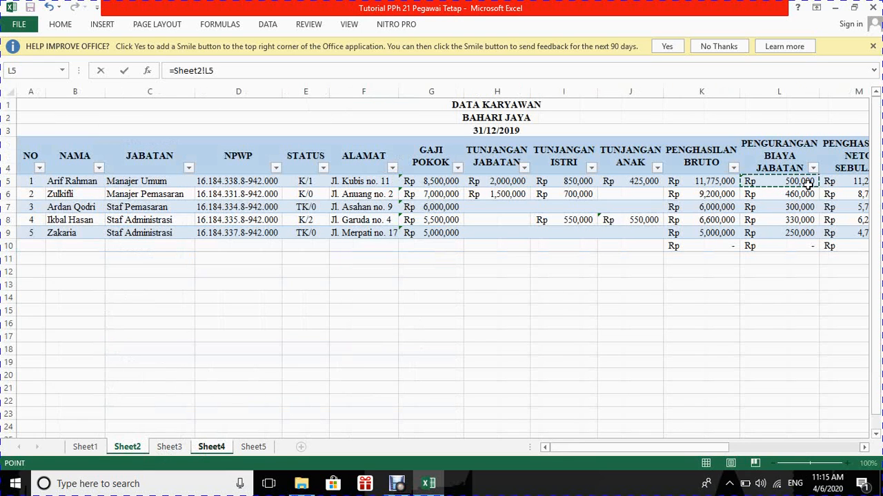
{"action": "key", "text": "Return"}
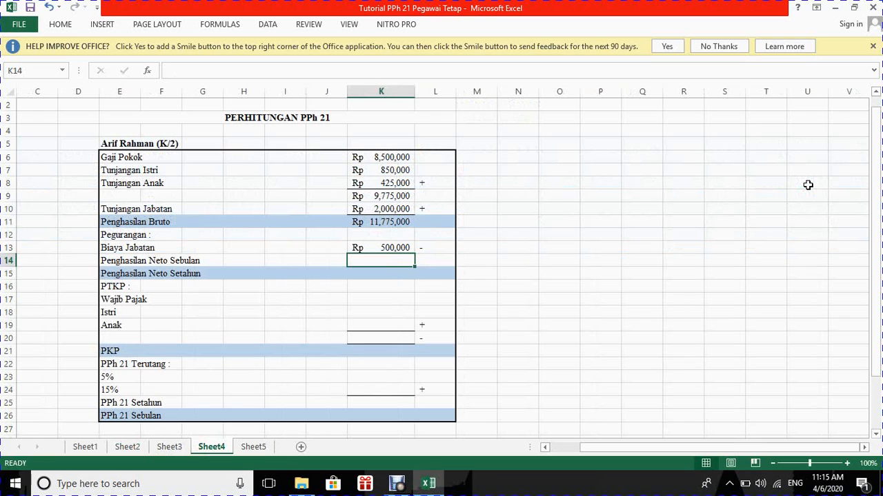
Step: Calculate Penghasilan Neto Sebulan in K14 with =K11-K13 and Penghasilan Neto Setahun in K15 with =K14*12
{"action": "type", "text": "="}
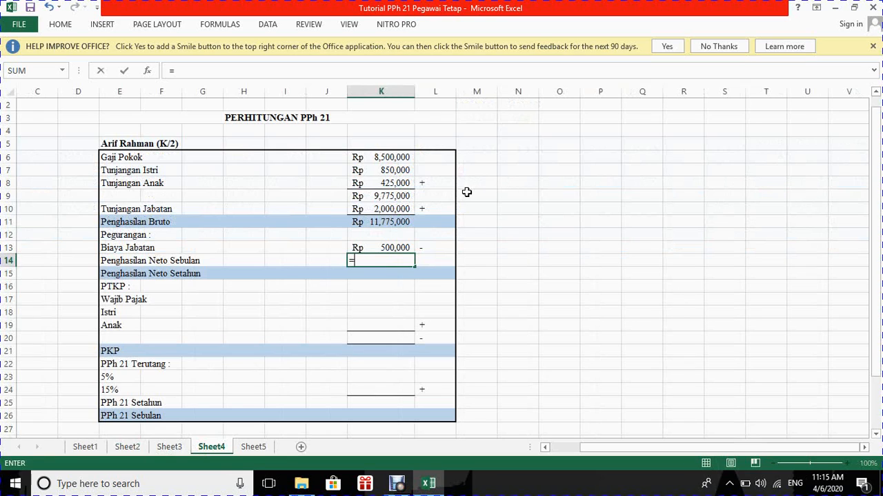
{"action": "left_click", "coordinate": [379, 221]}
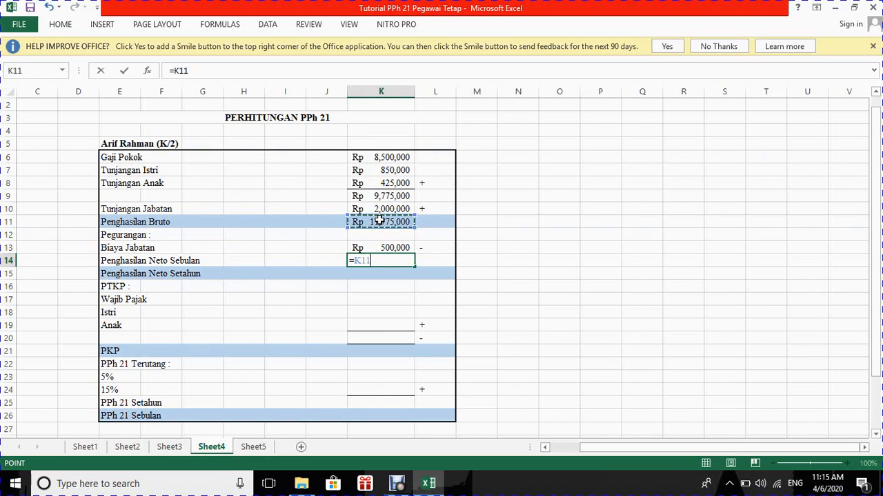
{"action": "type", "text": "-"}
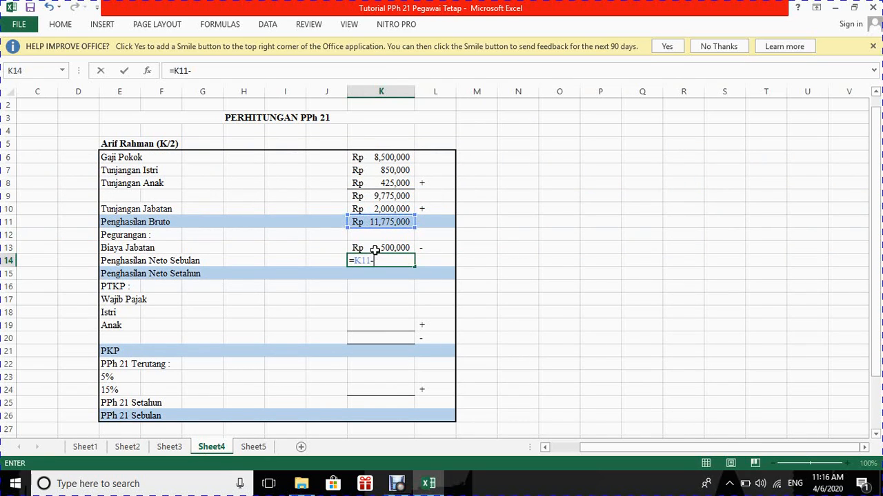
{"action": "left_click", "coordinate": [378, 248]}
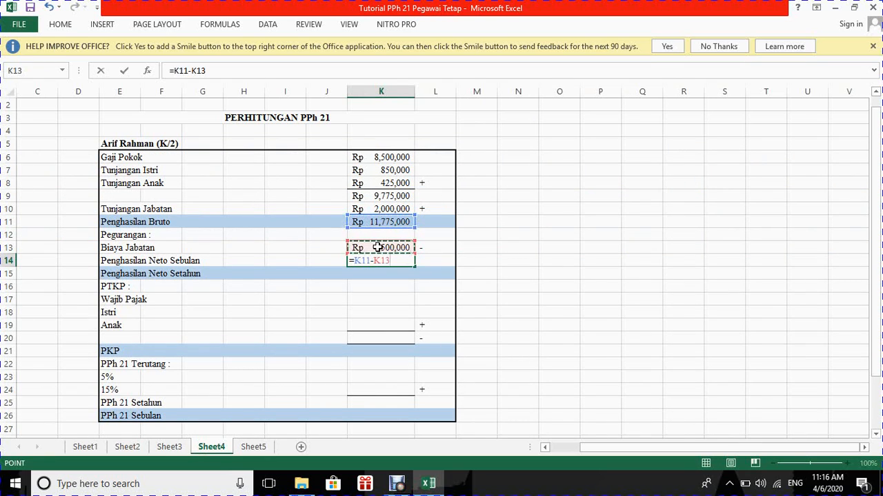
{"action": "key", "text": "Return"}
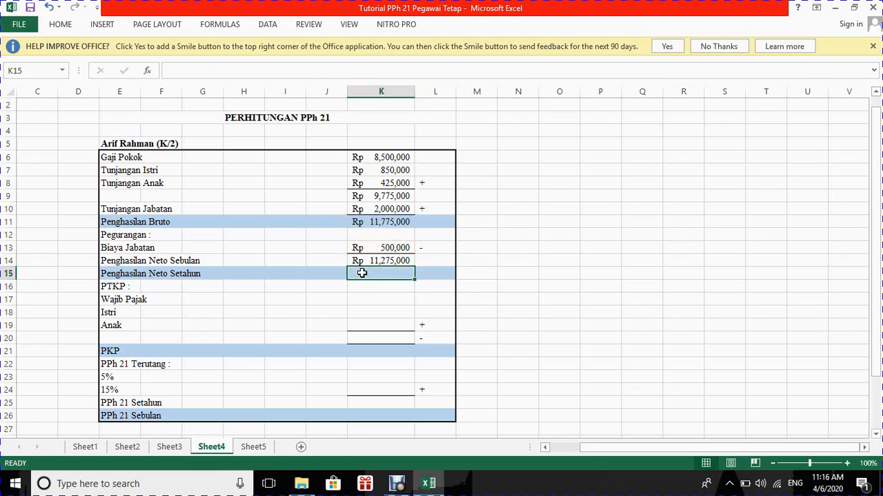
{"action": "type", "text": "="}
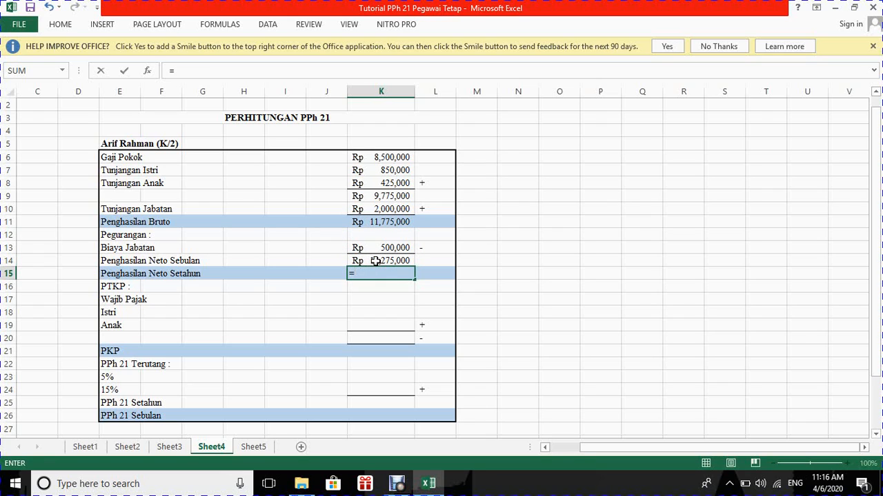
{"action": "left_click", "coordinate": [375, 261]}
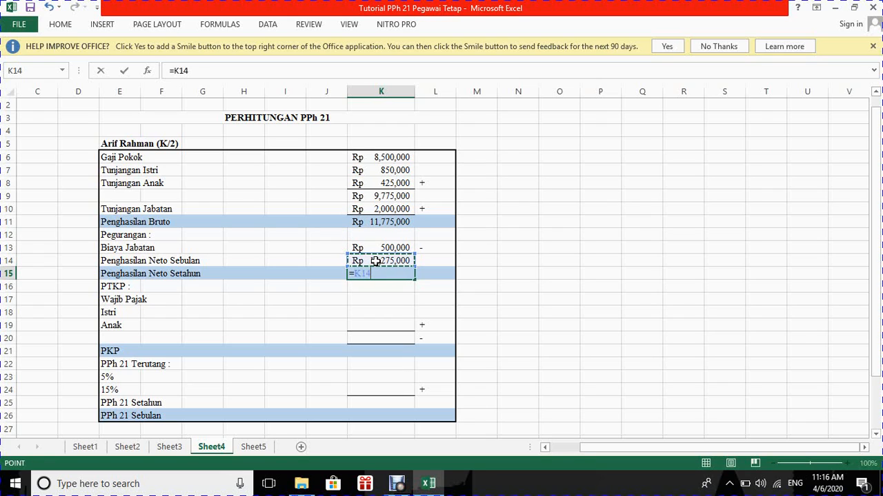
{"action": "type", "text": "*12"}
{"action": "key", "text": "Return"}
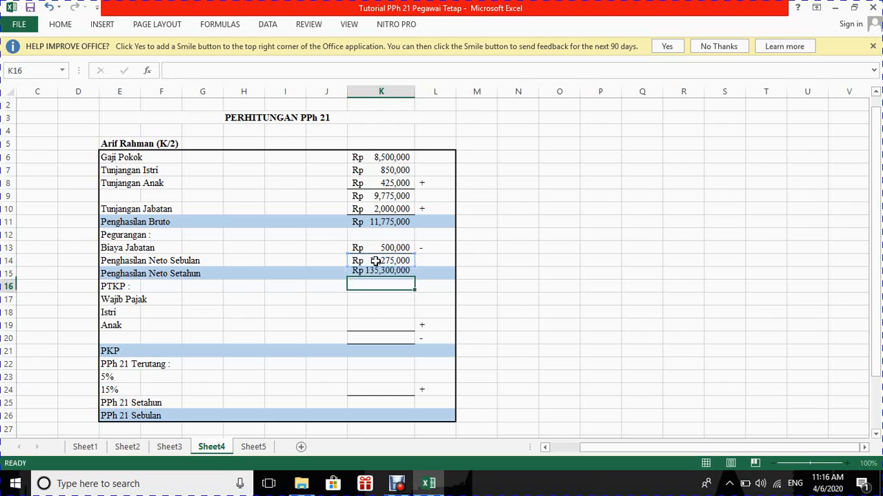
Step: Enter the PTKP amounts: 54000000 for Wajib Pajak in K17, 4500000 for Istri in K18 and 4500000 for Anak in K19
{"action": "left_click", "coordinate": [372, 301]}
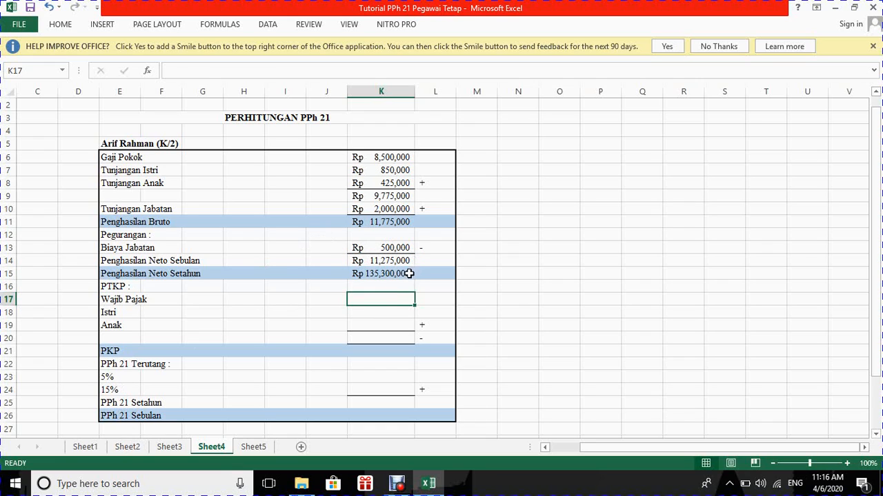
{"action": "type", "text": "5"}
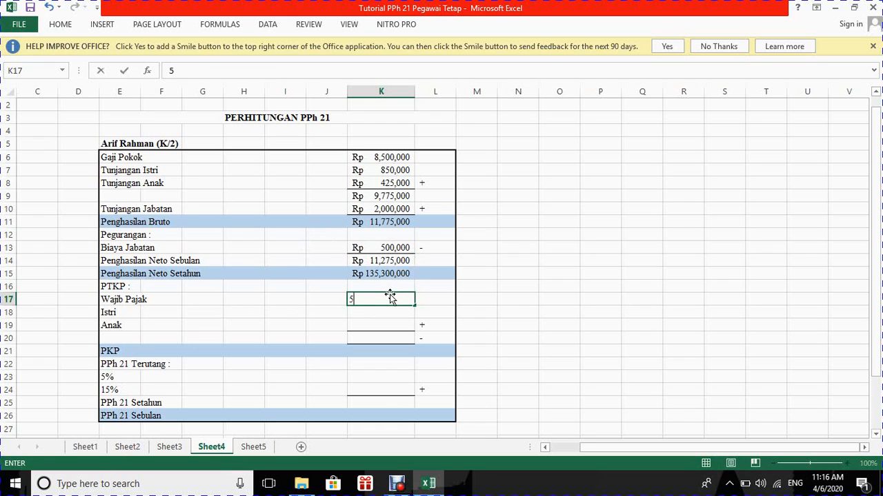
{"action": "type", "text": "4000000"}
{"action": "key", "text": "Return"}
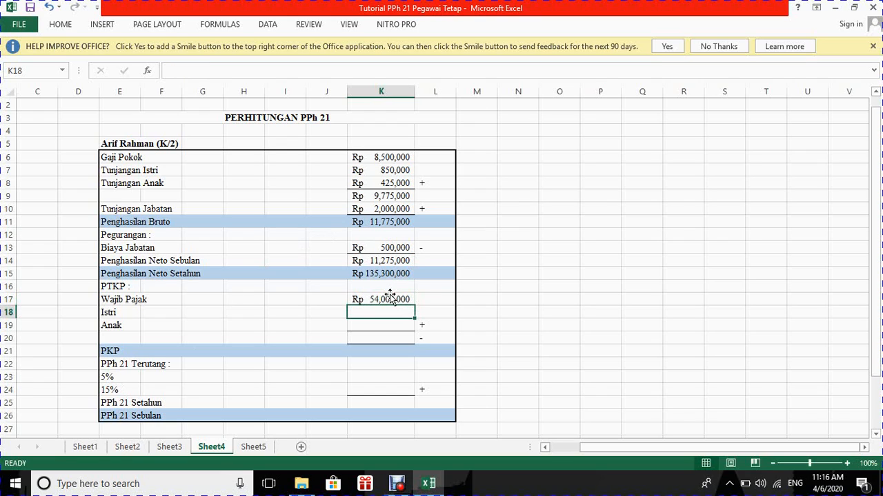
{"action": "type", "text": "4,500,"}
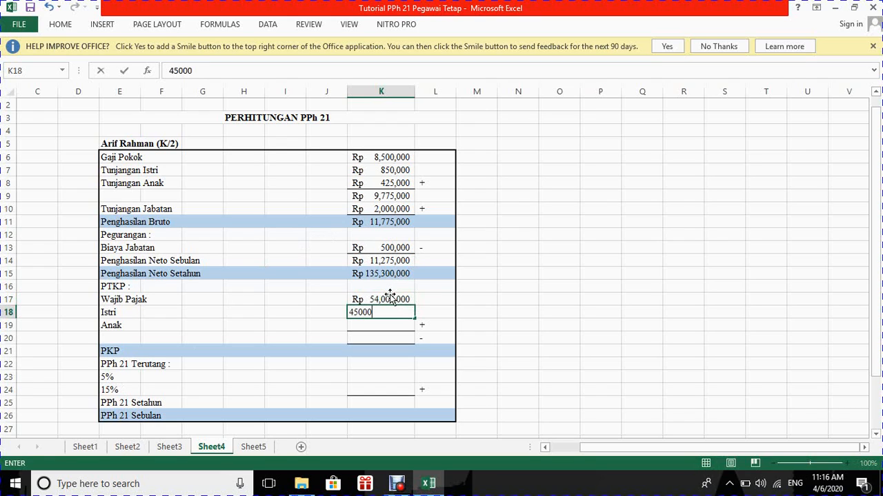
{"action": "type", "text": "0000"}
{"action": "key", "text": "Return"}
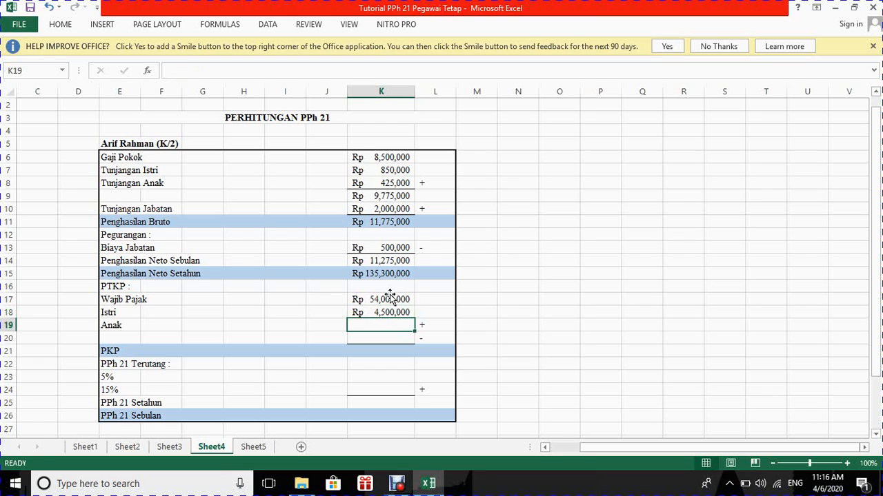
{"action": "type", "text": "4500000"}
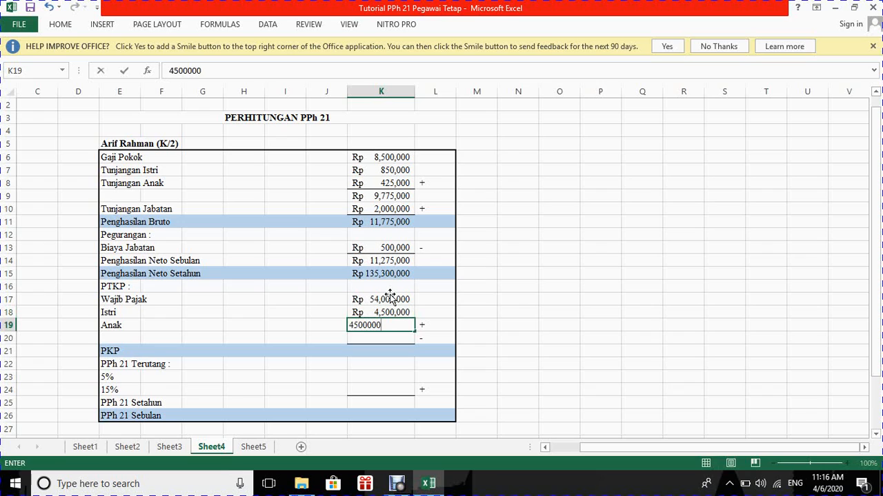
{"action": "key", "text": "Return"}
Step: Total the three PTKP amounts in cell K20 with =SUM(K17:K19)
{"action": "type", "text": "="}
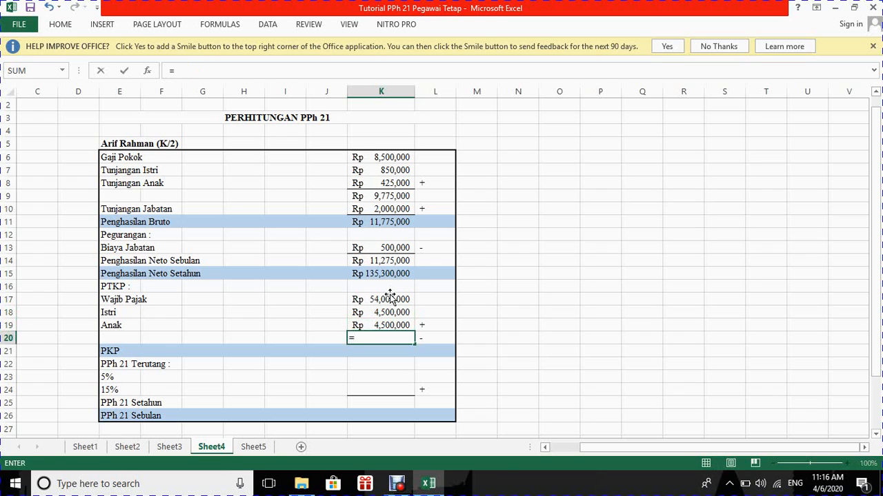
{"action": "type", "text": "sum"}
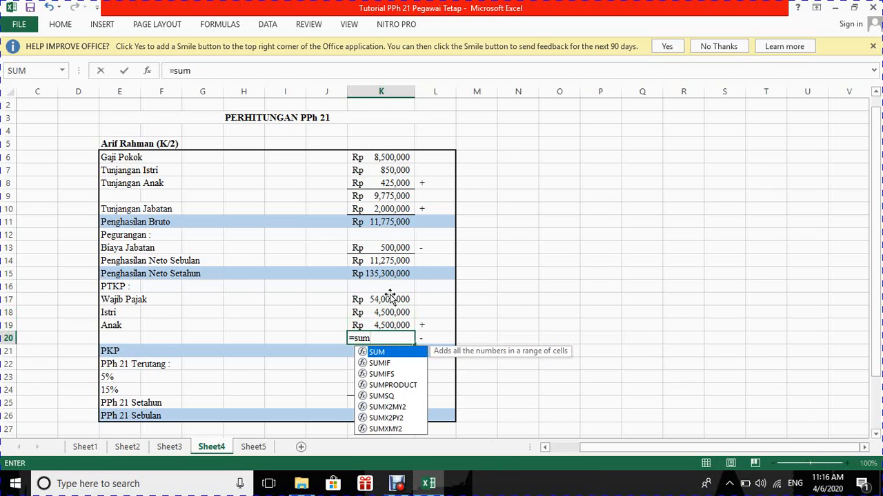
{"action": "type", "text": "("}
{"action": "left_click_drag", "start_coordinate": [383, 299], "coordinate": [384, 321]}
{"action": "type", "text": ")"}
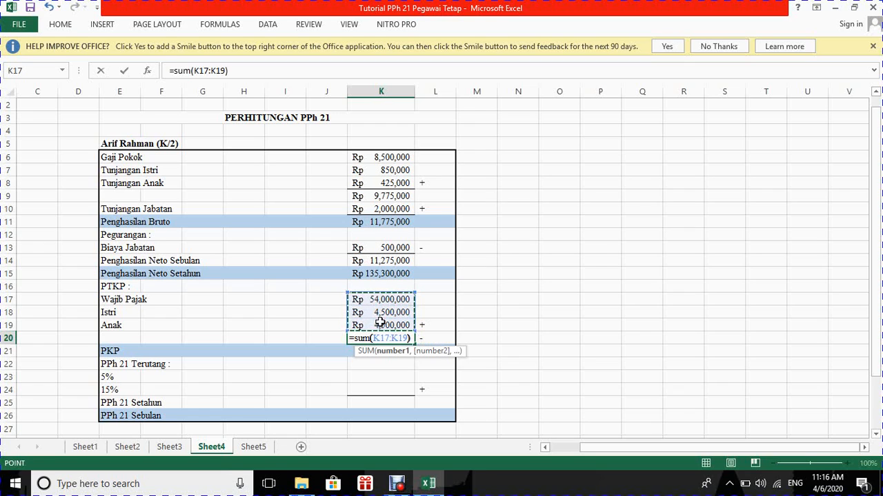
{"action": "key", "text": "Return"}
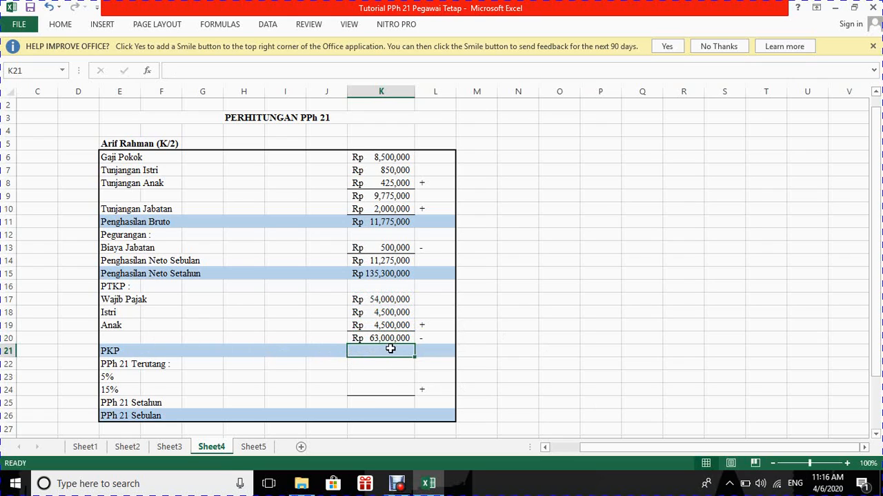
Step: Calculate PKP in cell K21 by subtracting total PTKP from Penghasilan Neto Setahun with =K15-K20
{"action": "type", "text": "="}
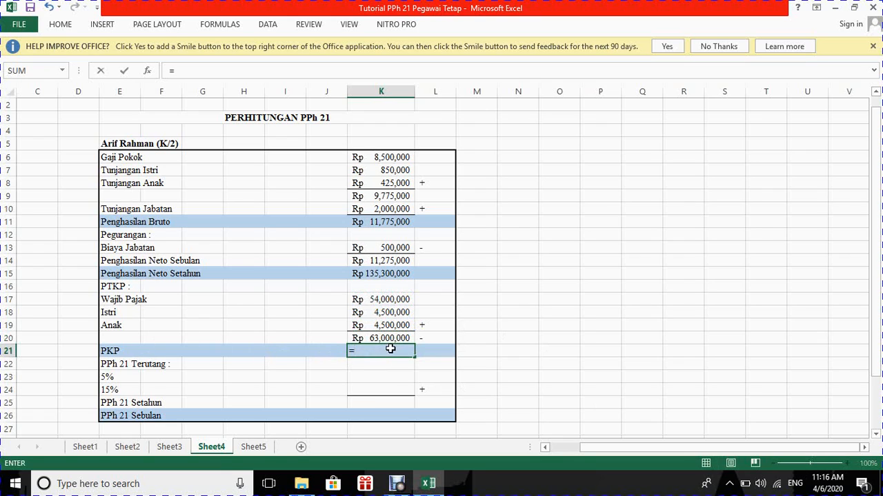
{"action": "left_click", "coordinate": [384, 275]}
{"action": "type", "text": "-"}
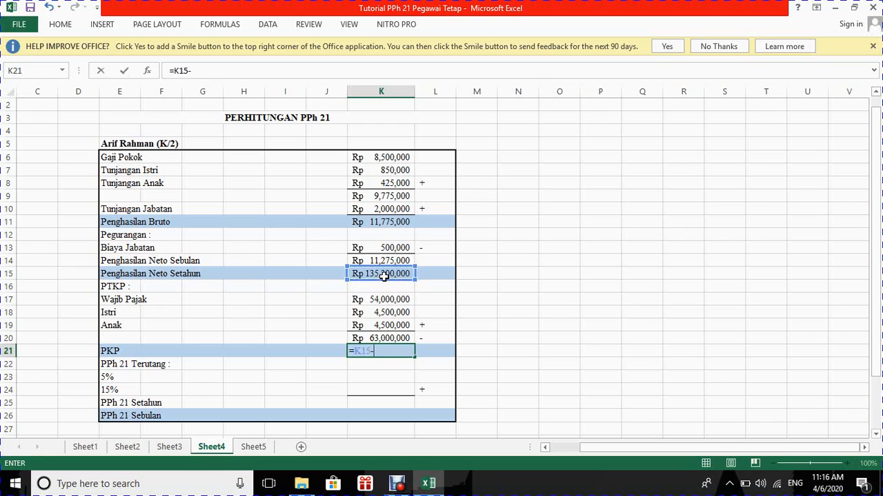
{"action": "left_click", "coordinate": [384, 338]}
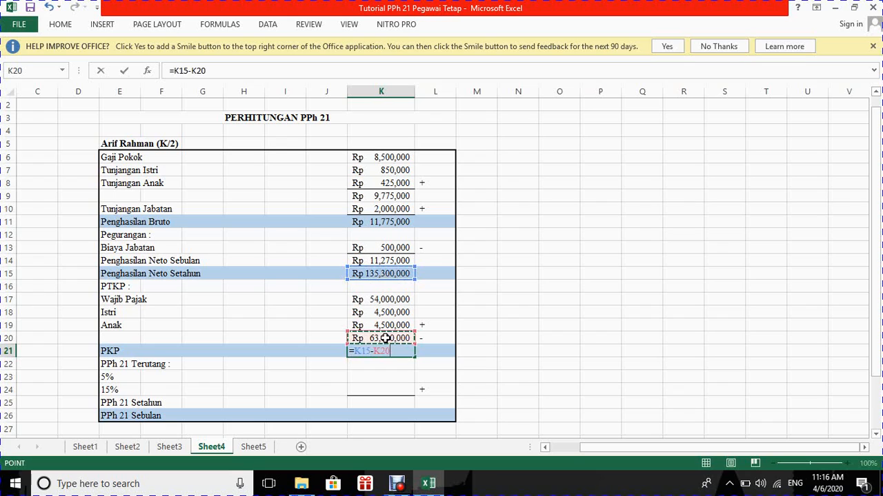
{"action": "key", "text": "Return"}
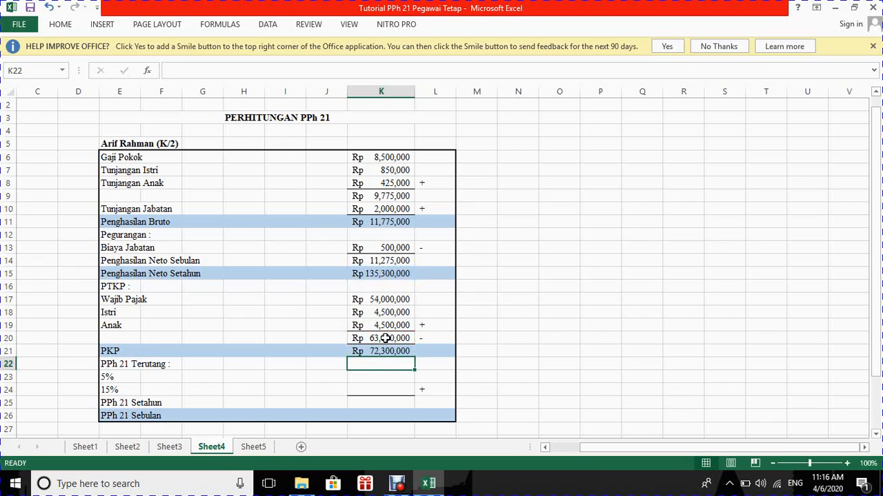
Step: Check the PPh 21 tariff brackets in Sheet3 and calculate the 5% tax layer in Sheet4 cell K23 with =5%*50000000
{"action": "left_click", "coordinate": [363, 380]}
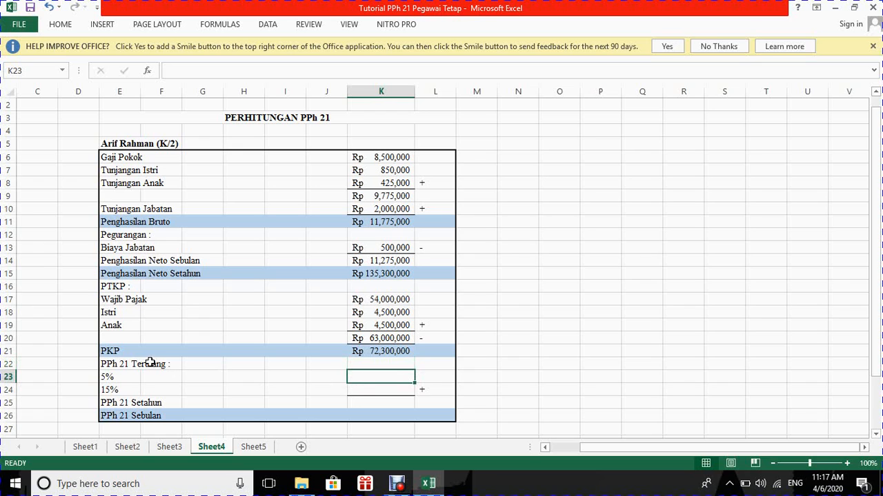
{"action": "left_click", "coordinate": [169, 447]}
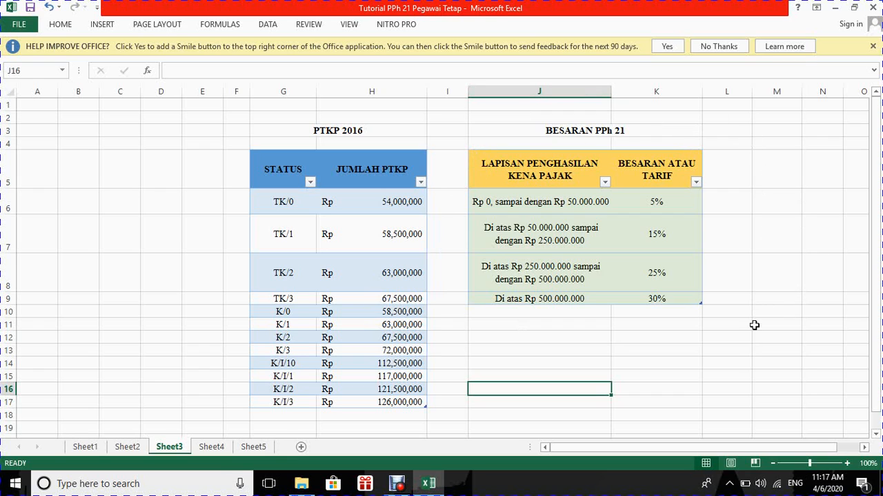
{"action": "left_click", "coordinate": [209, 448]}
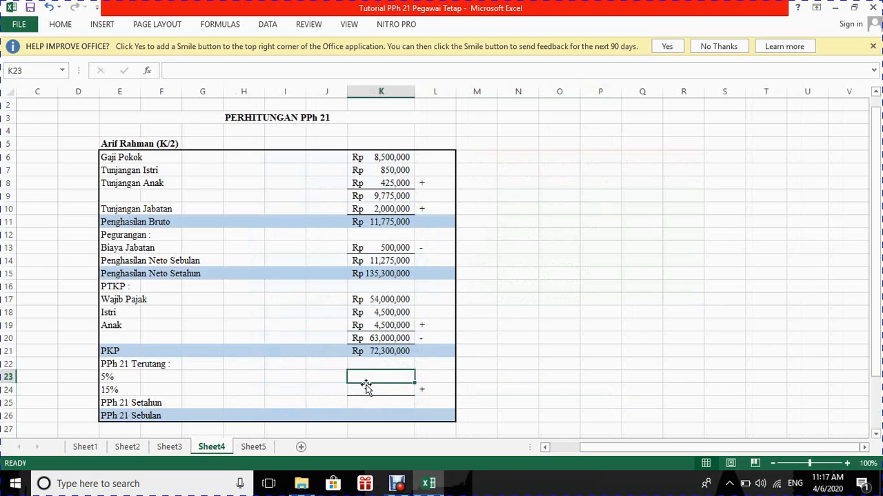
{"action": "type", "text": "="}
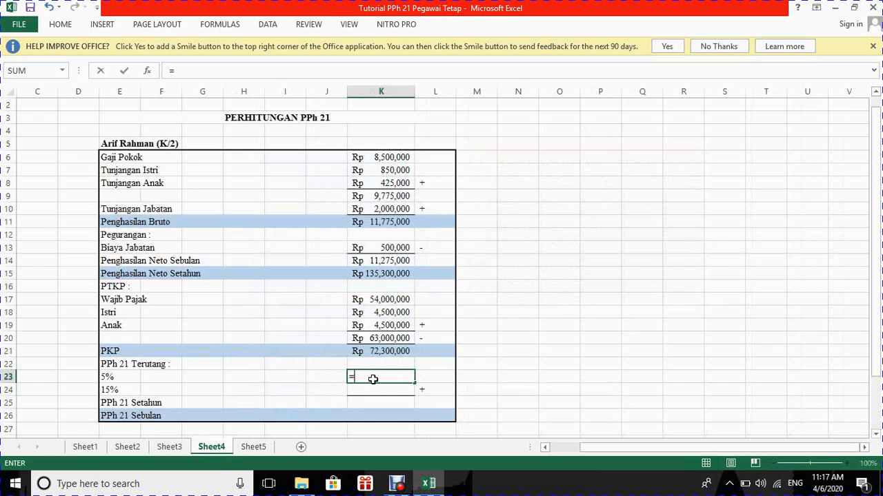
{"action": "type", "text": "5%*50000000"}
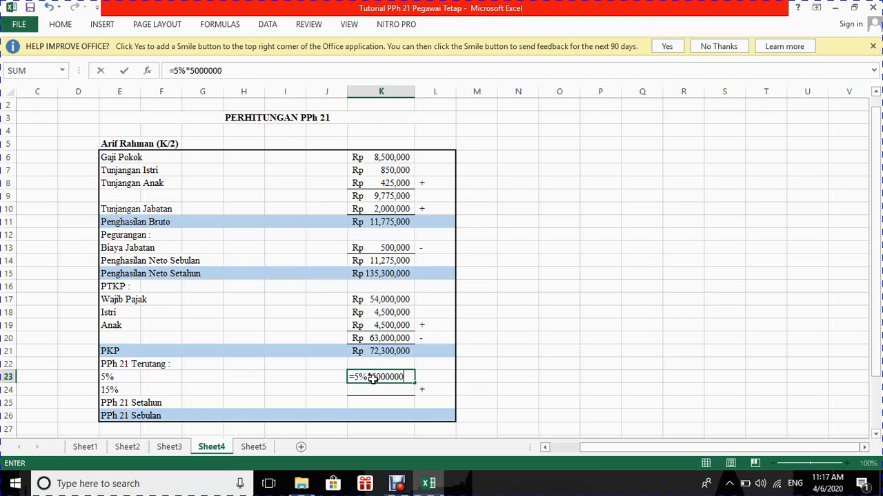
{"action": "key", "text": "Return"}
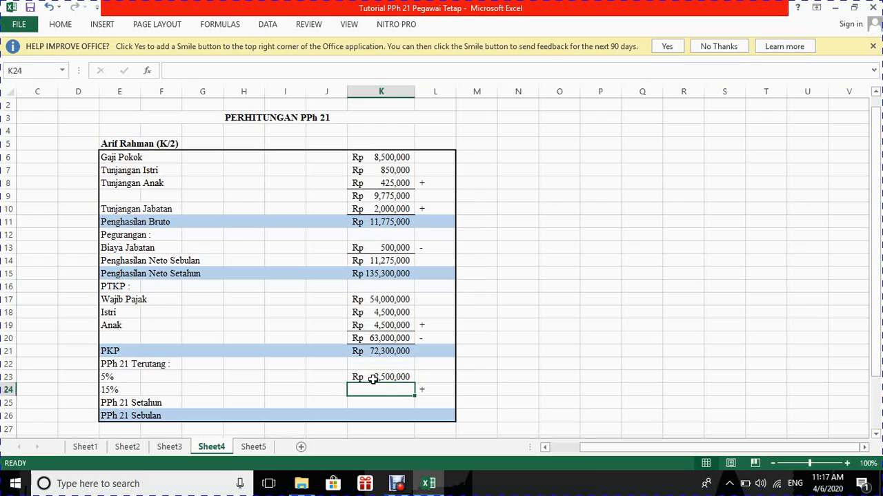
Step: Calculate the 15% tax layer in cell K24 with =15%*22300000
{"action": "type", "text": "15%"}
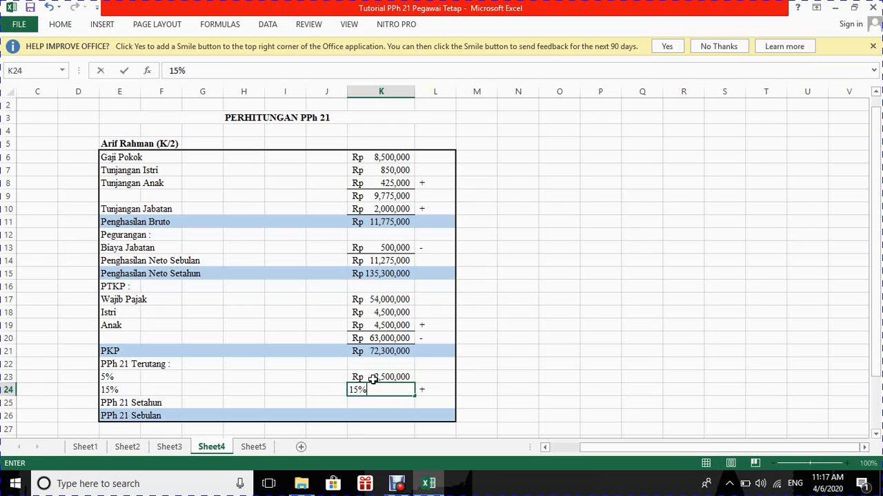
{"action": "key", "text": "BackSpace"}
{"action": "type", "text": "=15%"}
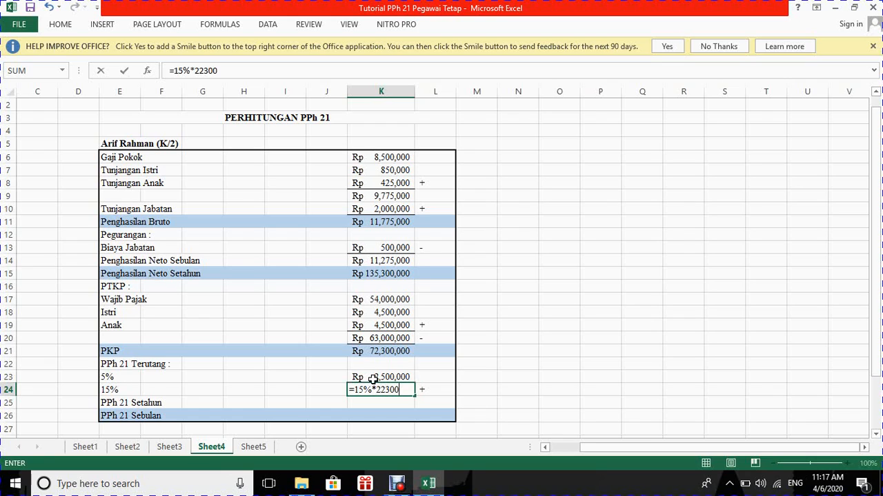
{"action": "key", "text": "Return"}
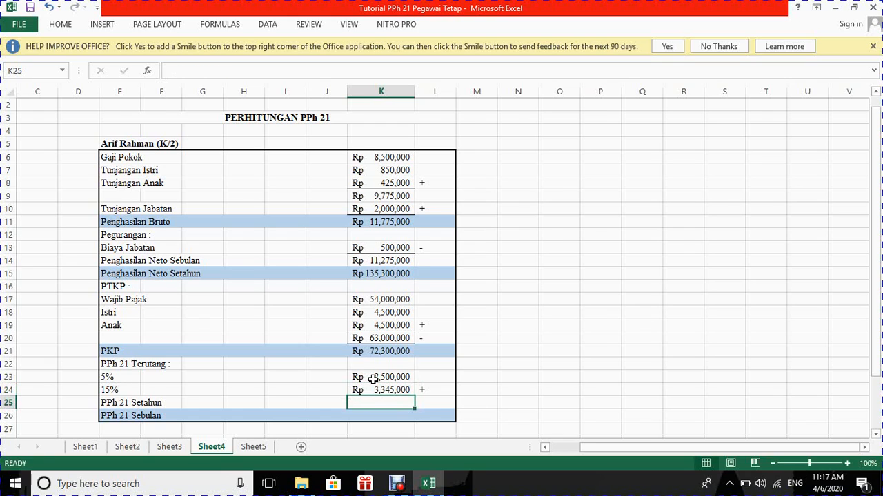
Step: Calculate PPh 21 Setahun in cell K25 by adding both tax layers with =SUM(K23:K24)
{"action": "type", "text": "="}
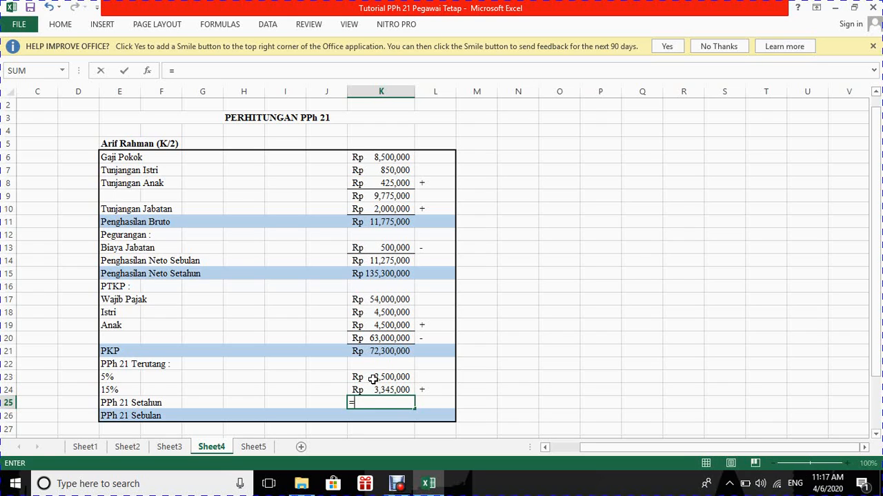
{"action": "type", "text": "SUM"}
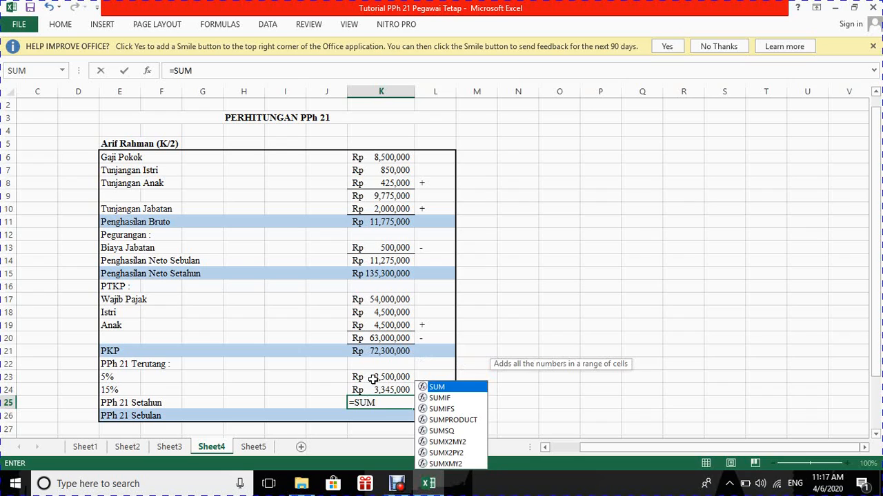
{"action": "type", "text": "("}
{"action": "left_click_drag", "start_coordinate": [374, 379], "coordinate": [376, 385]}
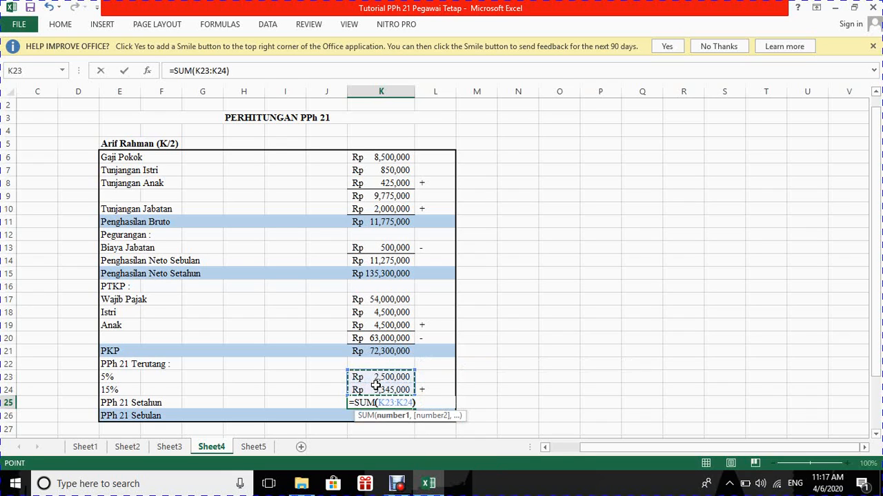
{"action": "key", "text": "Return"}
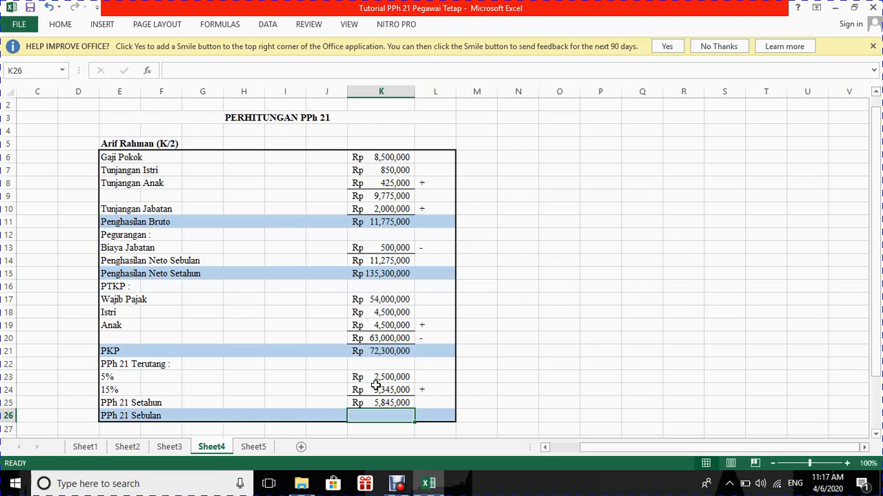
Step: Calculate PPh 21 Sebulan in cell K26 by dividing the yearly tax by twelve with =K25/12
{"action": "type", "text": "="}
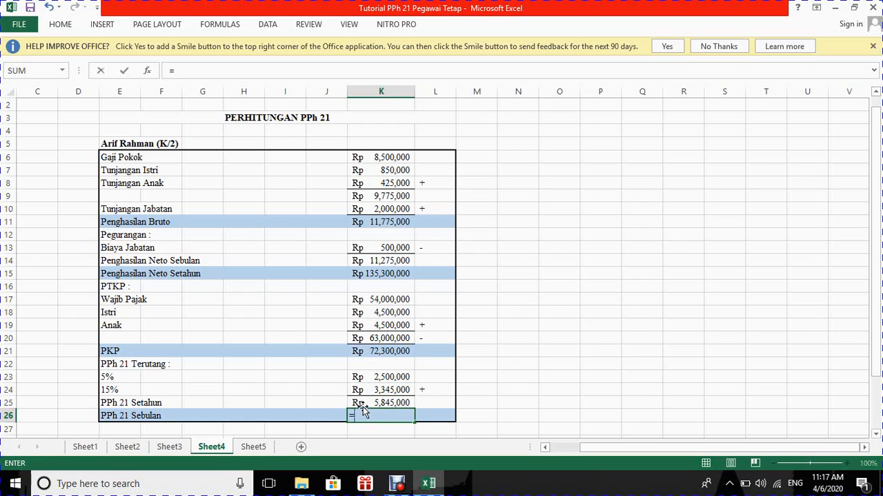
{"action": "left_click", "coordinate": [363, 404]}
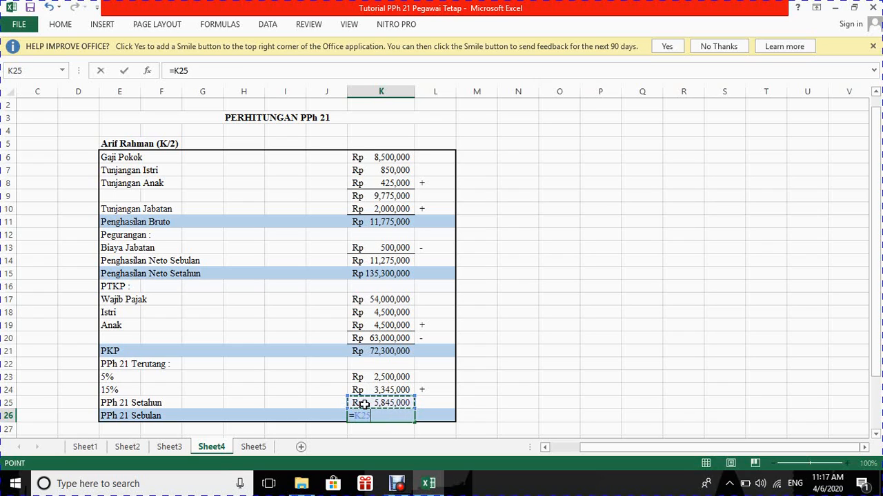
{"action": "type", "text": "/12"}
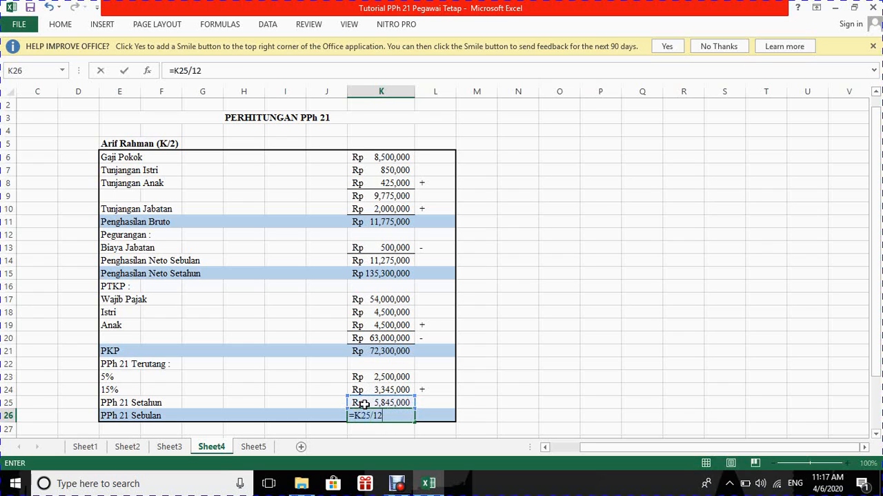
{"action": "key", "text": "Return"}
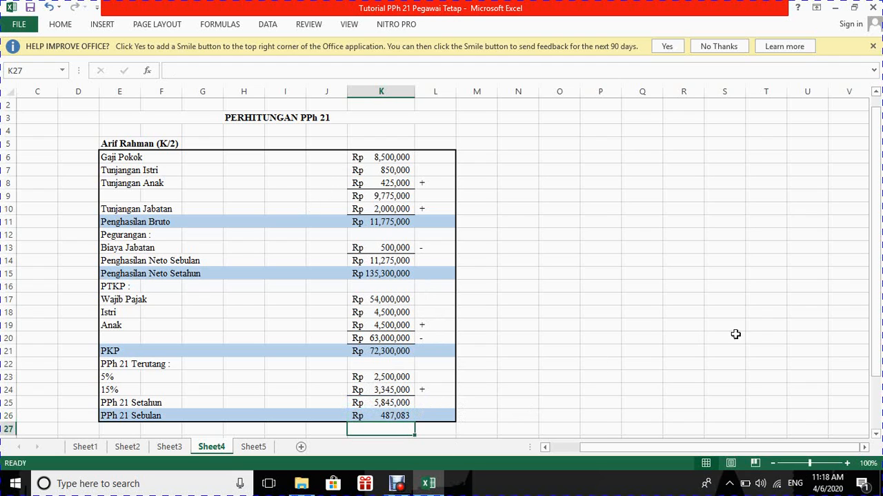
Step: Review the other employees' calculation forms in Sheet5, the PTKP and tariff tables in Sheet3, and the employee data table in Sheet2
{"action": "left_click_drag", "start_coordinate": [879, 268], "coordinate": [880, 261]}
{"action": "left_click", "coordinate": [254, 448]}
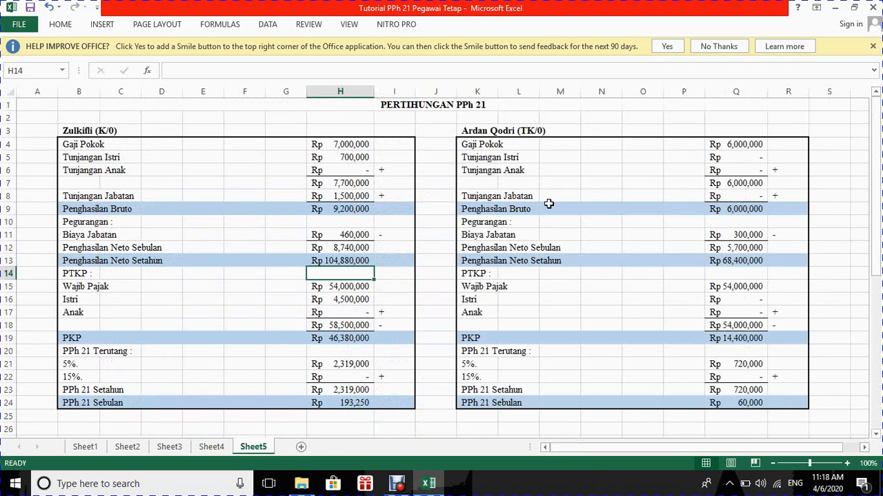
{"action": "mouse_move", "coordinate": [875, 164]}
{"action": "left_mouse_down"}
{"action": "mouse_move", "coordinate": [877, 172]}
{"action": "mouse_move", "coordinate": [880, 150]}
{"action": "mouse_move", "coordinate": [871, 159]}
{"action": "mouse_move", "coordinate": [875, 335]}
{"action": "mouse_move", "coordinate": [879, 162]}
{"action": "left_mouse_up"}
{"action": "left_click", "coordinate": [213, 447]}
{"action": "left_click", "coordinate": [181, 447]}
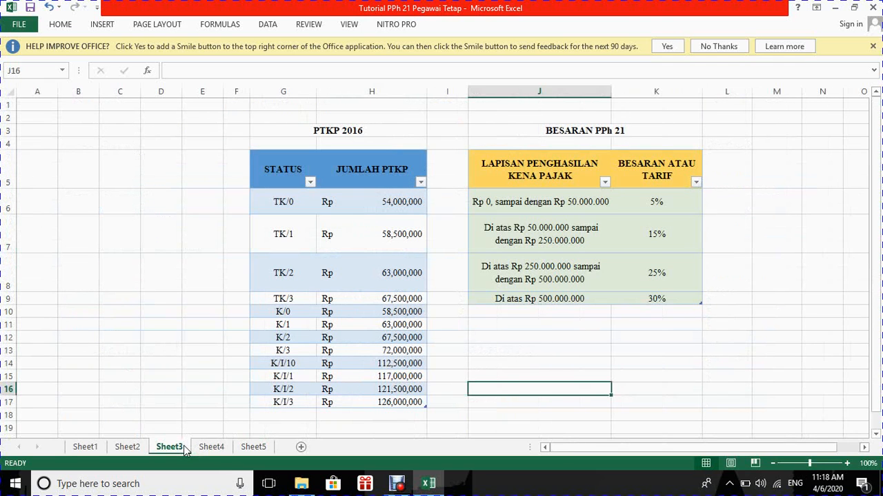
{"action": "left_click", "coordinate": [130, 447]}
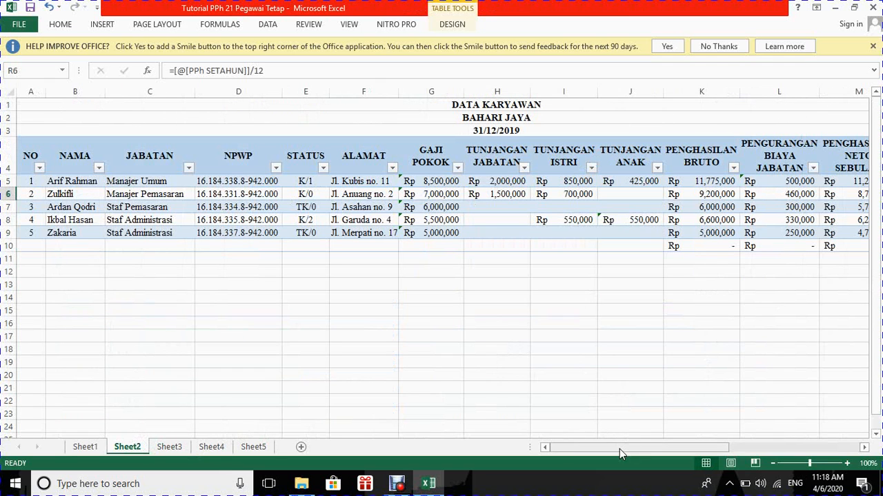
{"action": "left_click_drag", "start_coordinate": [619, 449], "coordinate": [567, 449]}
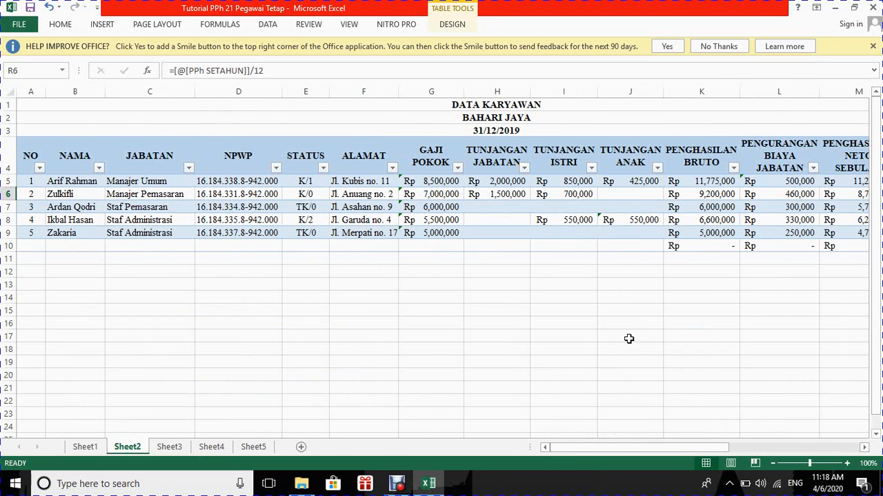